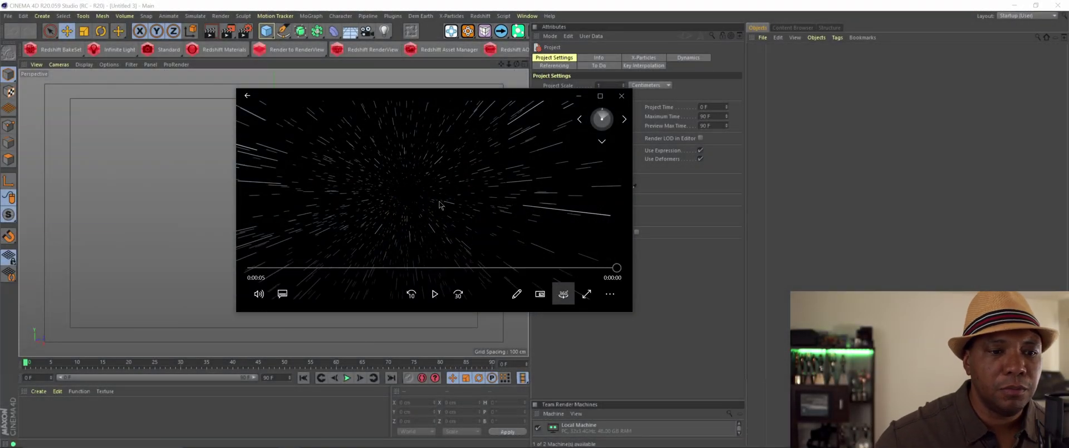
Play the star-streak reference video, close it, and return to the empty Cinema 4D scene.
click(435, 294)
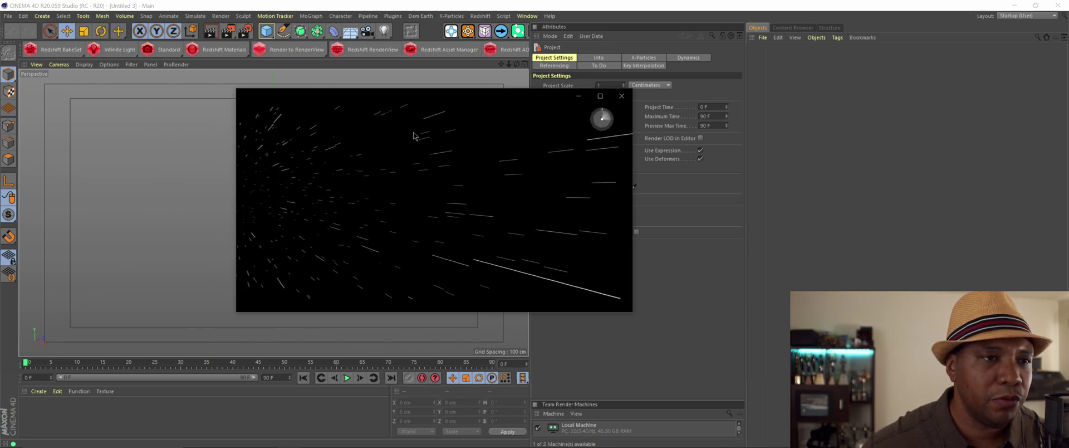
drag(414, 97, 381, 99)
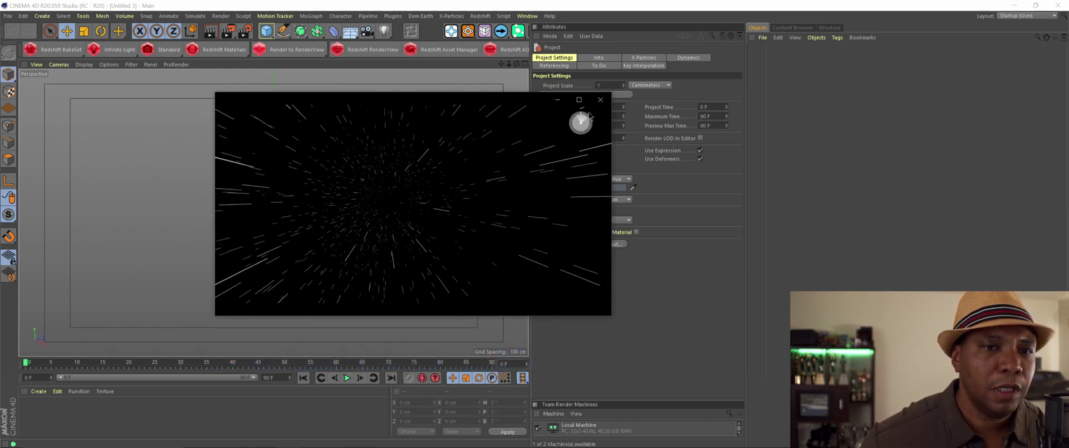
mouse_move(405, 300)
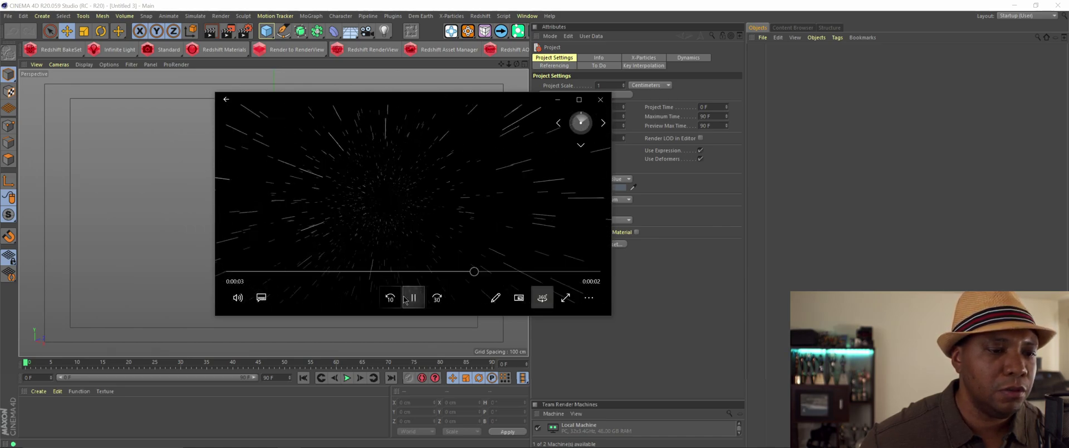
key(alt+F4)
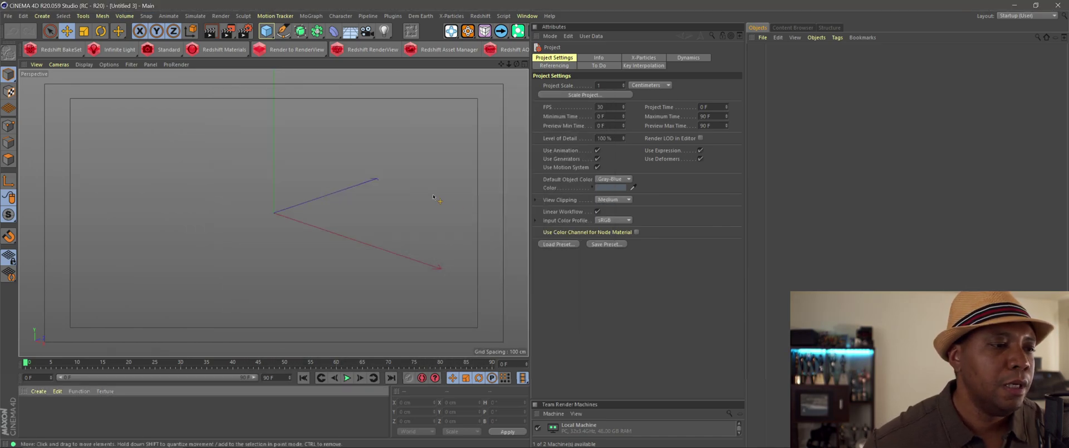
click(433, 196)
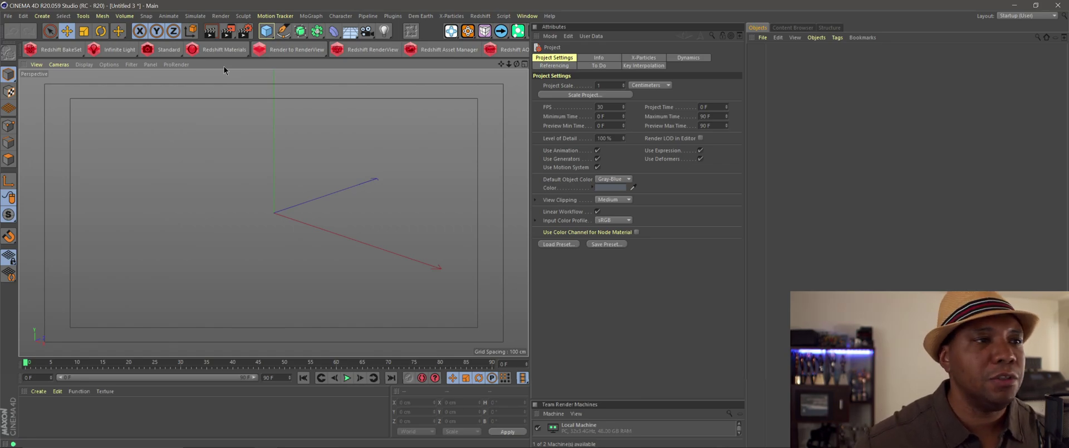
Add a capsule primitive with a radius of 3 cm and a height of 150 cm.
click(269, 29)
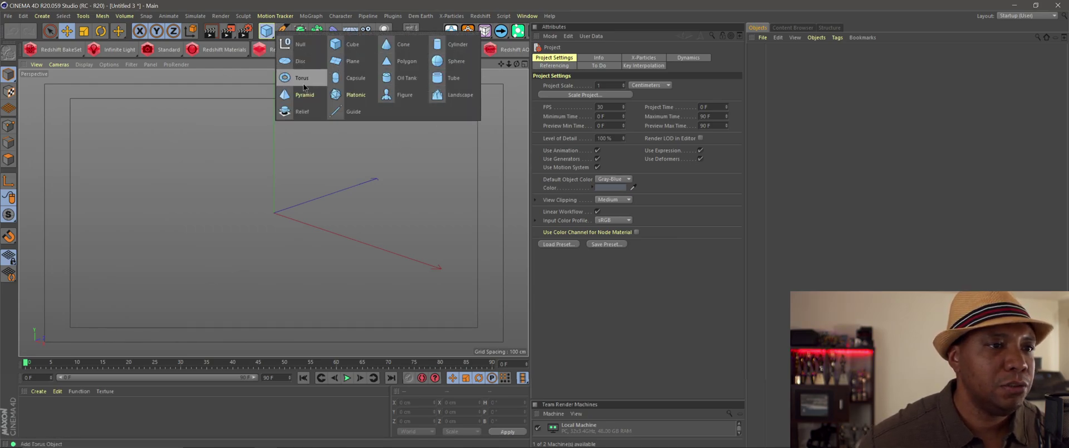
click(349, 79)
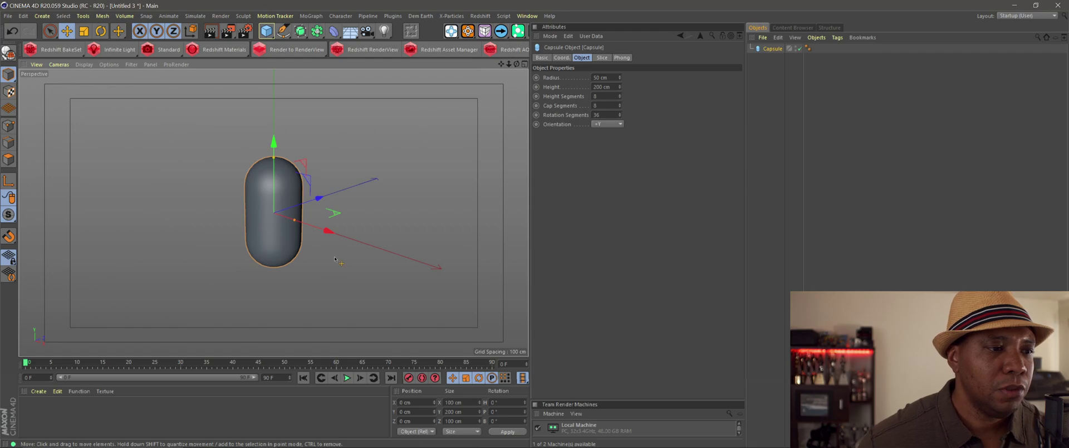
double_click(602, 77)
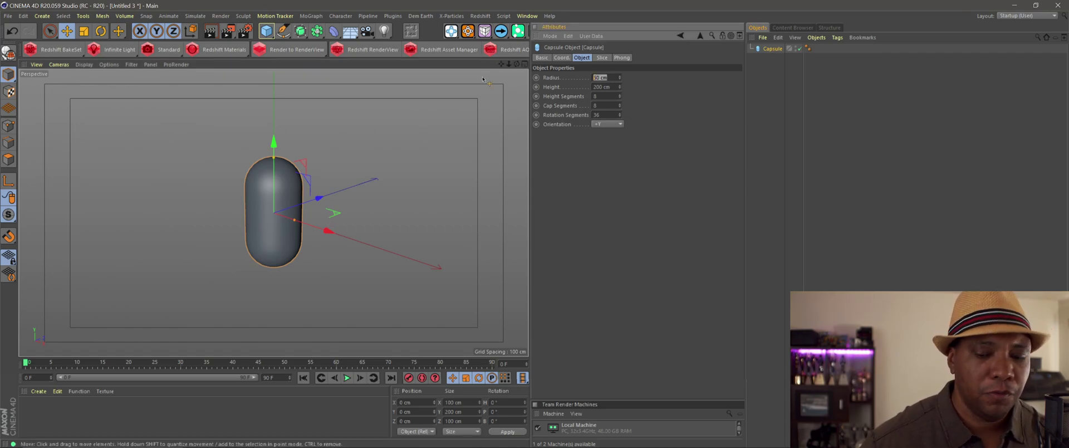
text(3)
key(Return)
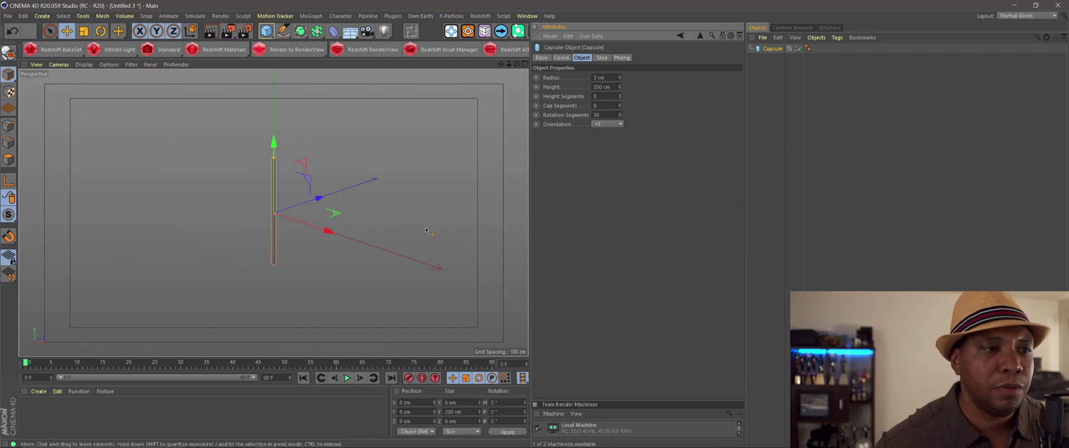
click(614, 87)
text(150)
key(Return)
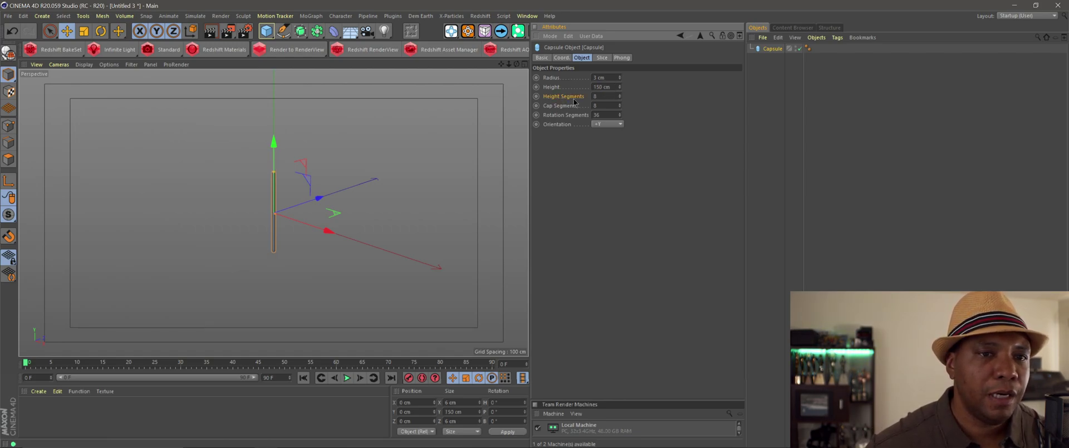
Set the capsule's height and cap segments to 2, rotation segments to 10, and orientation to +Z.
text(8)
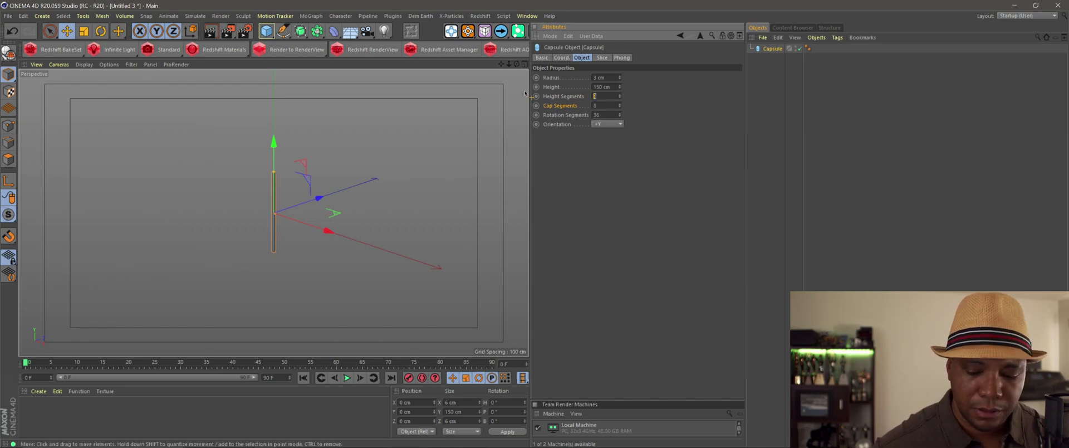
key(Tab)
text(2)
key(Return)
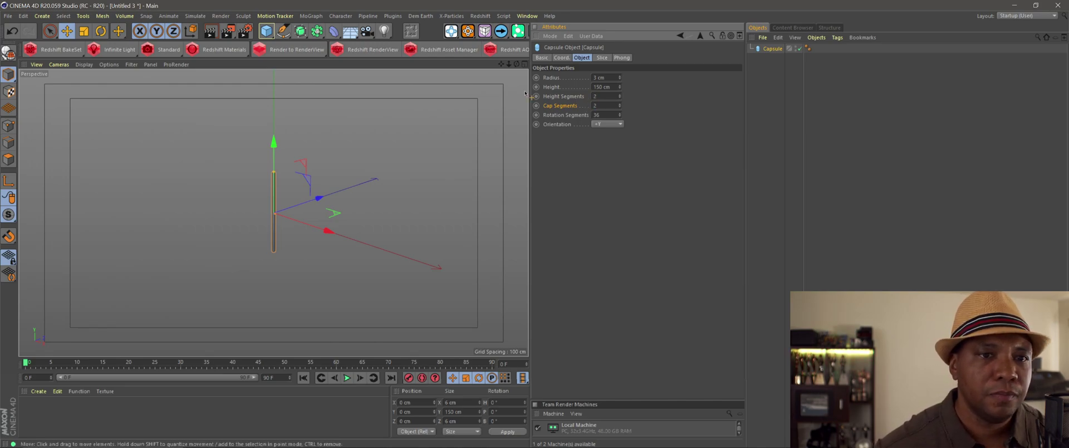
key(Tab)
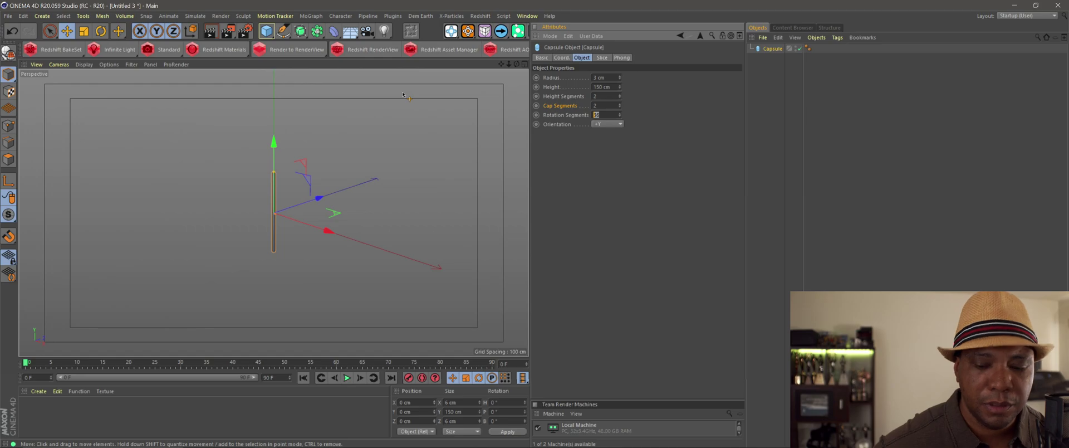
text(10)
key(Return)
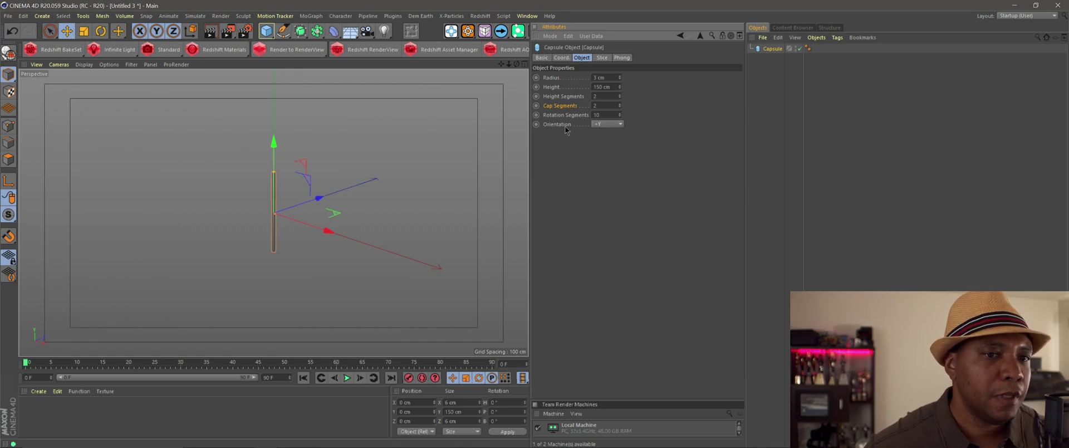
click(601, 123)
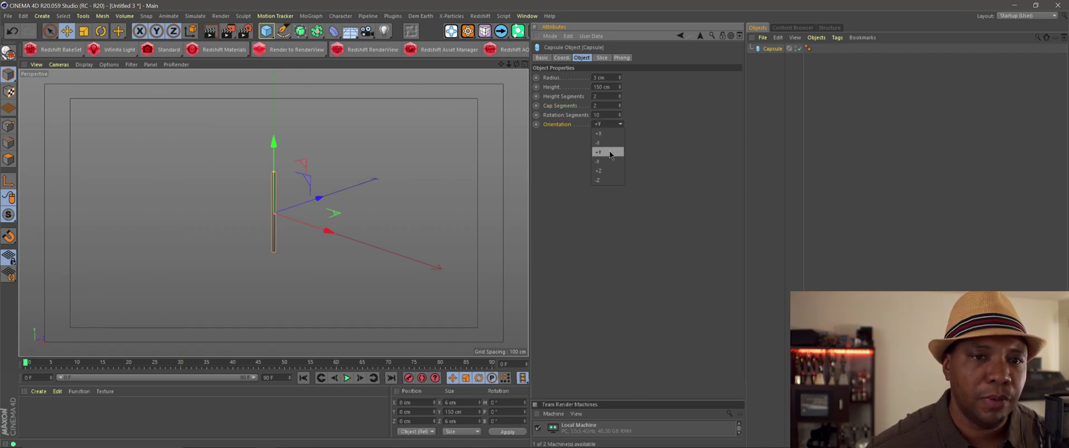
click(602, 170)
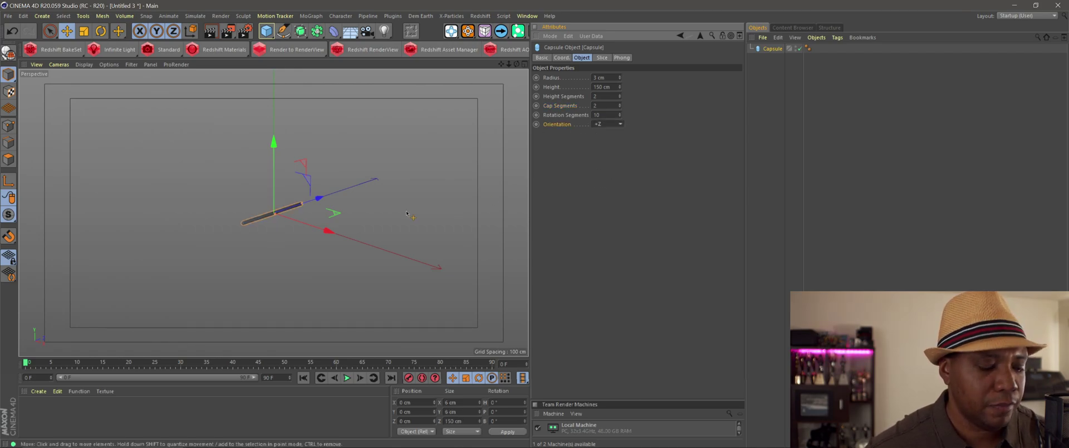
Add a MoGraph Cloner and make the capsule its child.
mouse_move(289, 212)
alt+mouse_down()
mouse_move(251, 219)
mouse_move(294, 226)
alt+mouse_up()
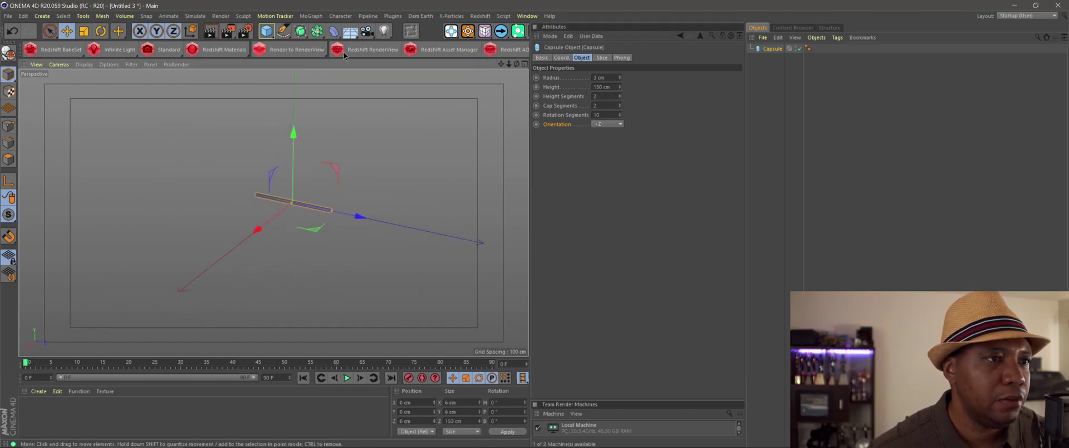
click(311, 16)
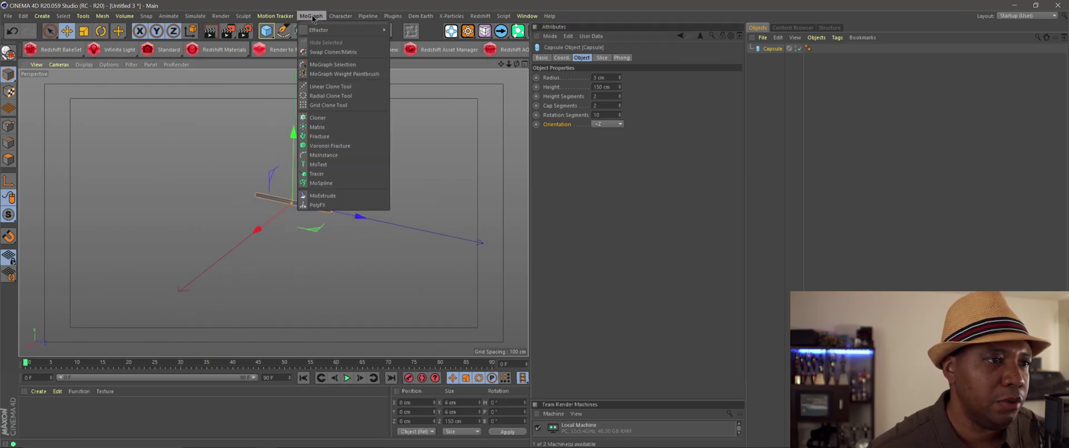
click(326, 118)
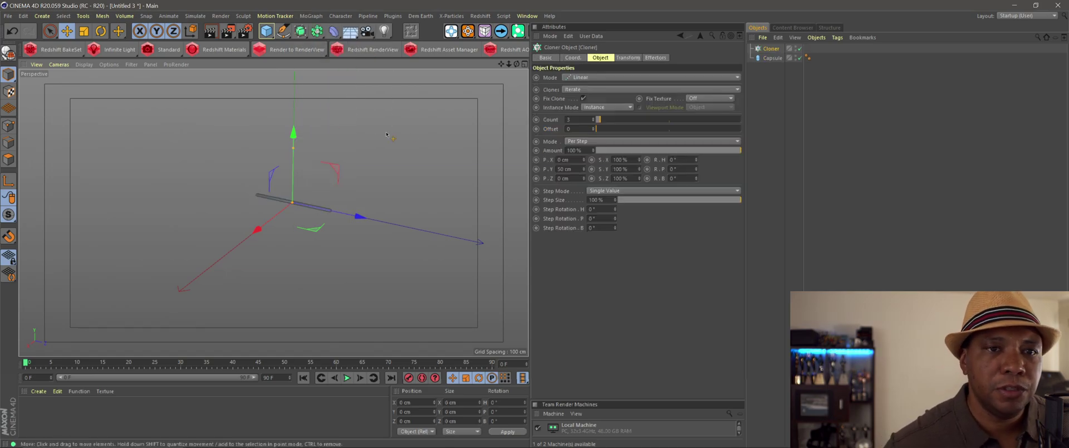
drag(772, 58, 774, 49)
click(774, 48)
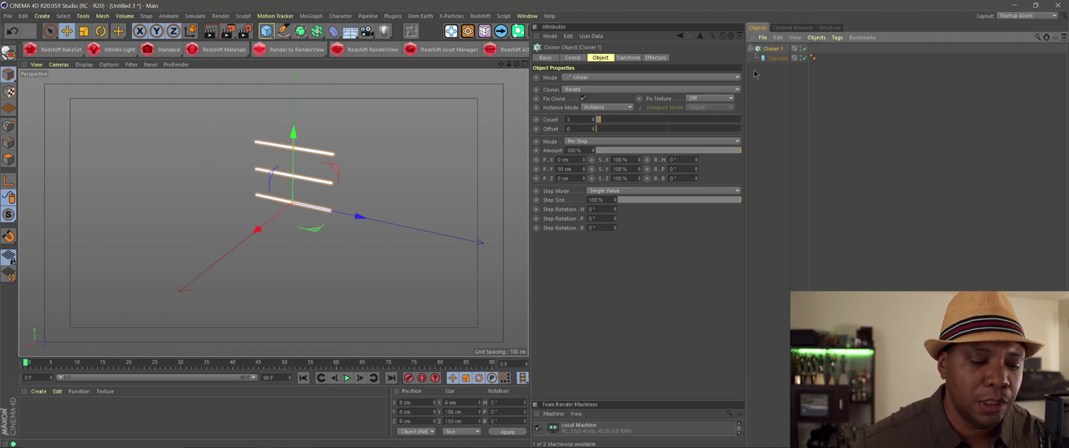
Switch the cloner to Radial mode with a count of 7 and a radius of 1000 cm.
click(575, 77)
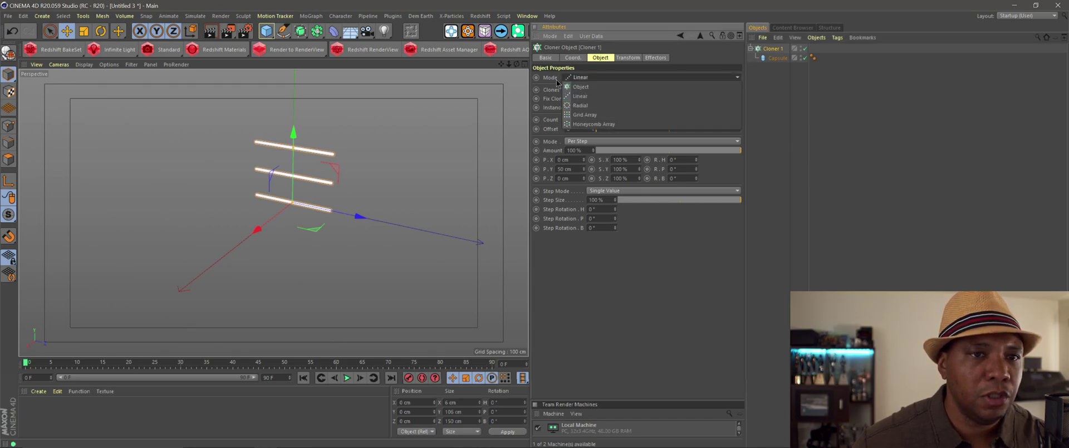
click(588, 105)
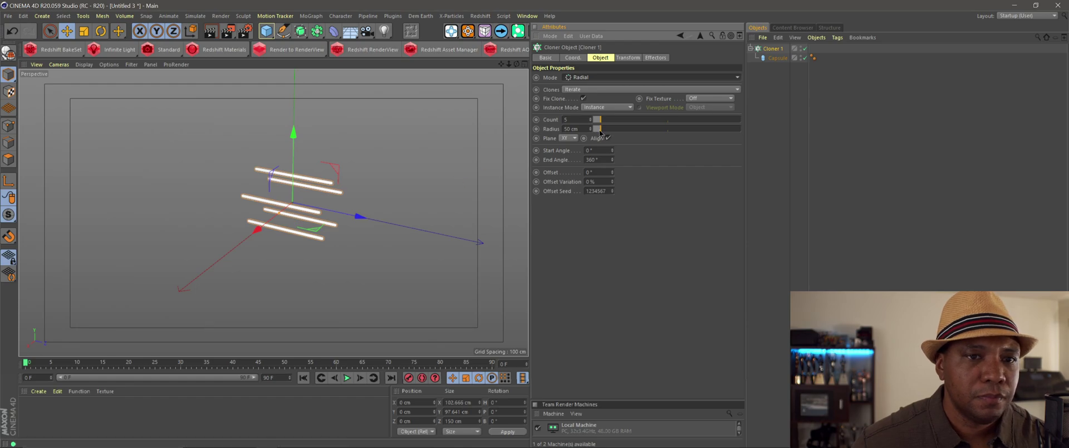
double_click(575, 119)
text(7)
key(Return)
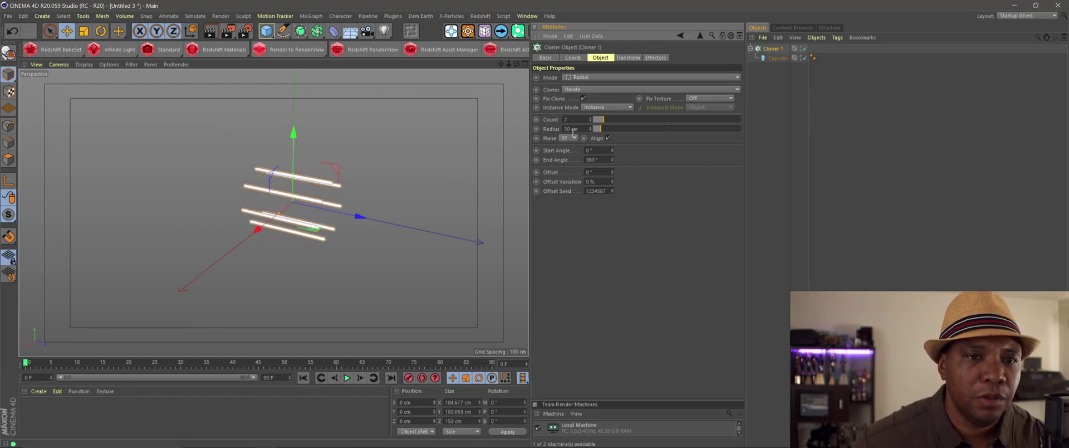
drag(604, 129, 744, 129)
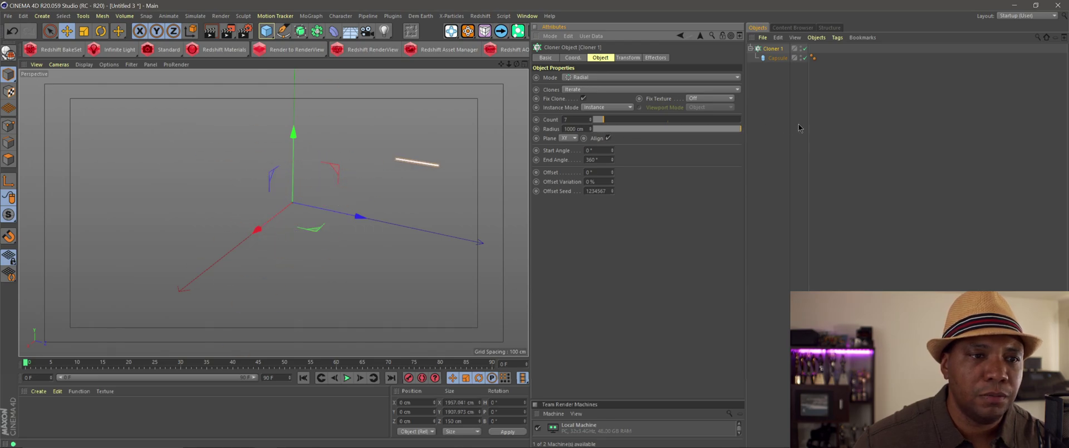
Add a Random effector to the cloner and check the cloner's effectors list for it.
scroll(321, 222, down, 6)
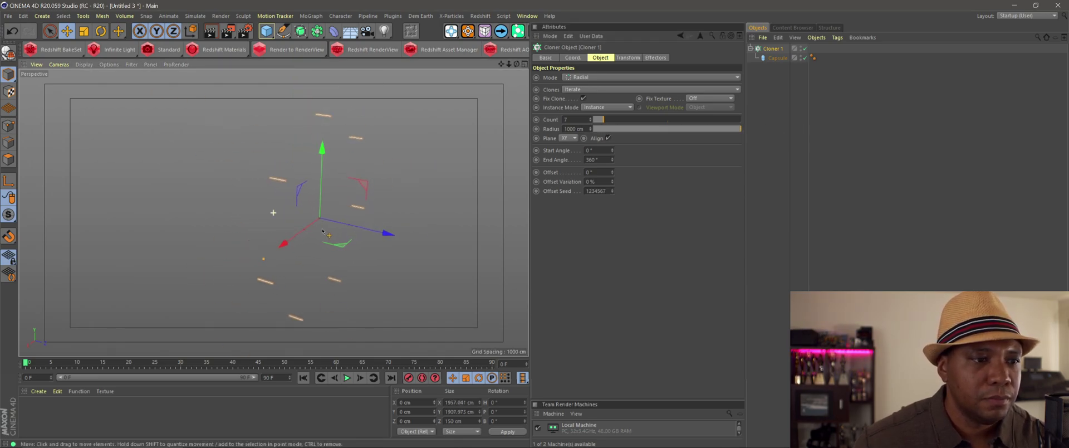
alt+middle_drag(306, 219, 302, 209)
alt+drag(334, 225, 349, 219)
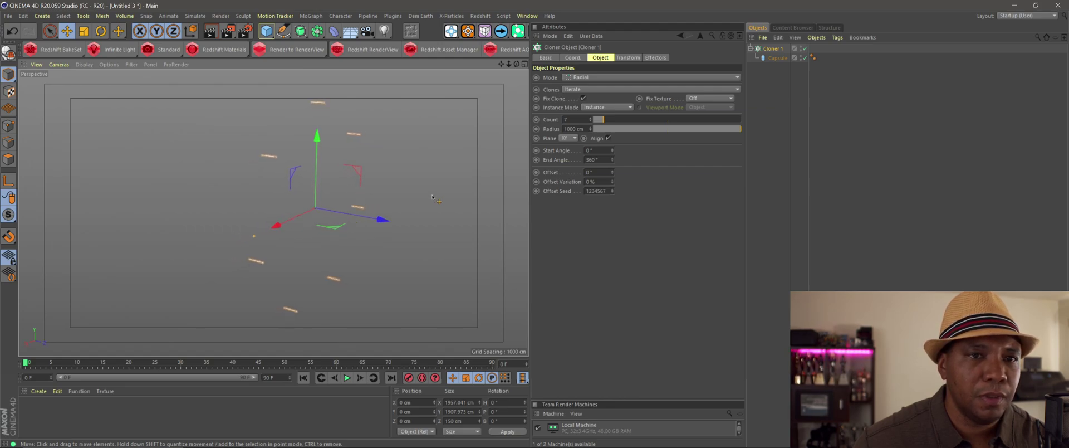
alt+drag(432, 197, 412, 201)
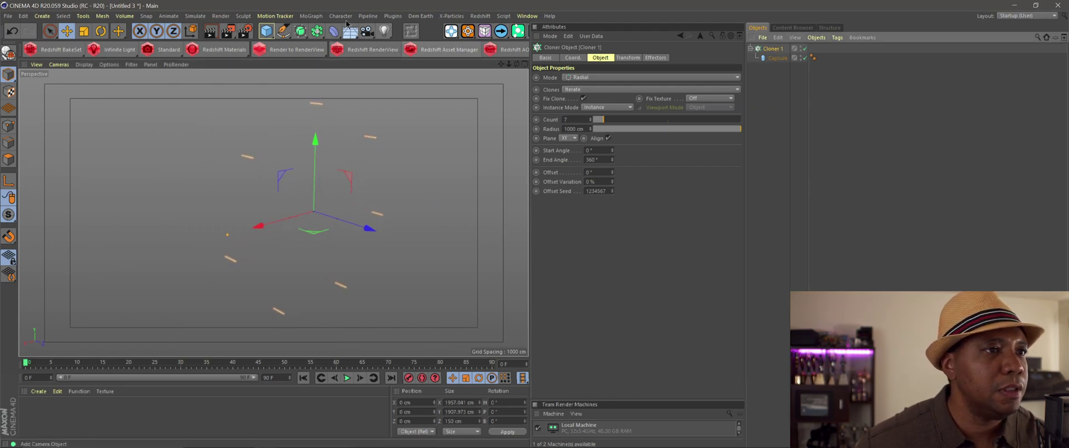
click(310, 18)
mouse_move(313, 30)
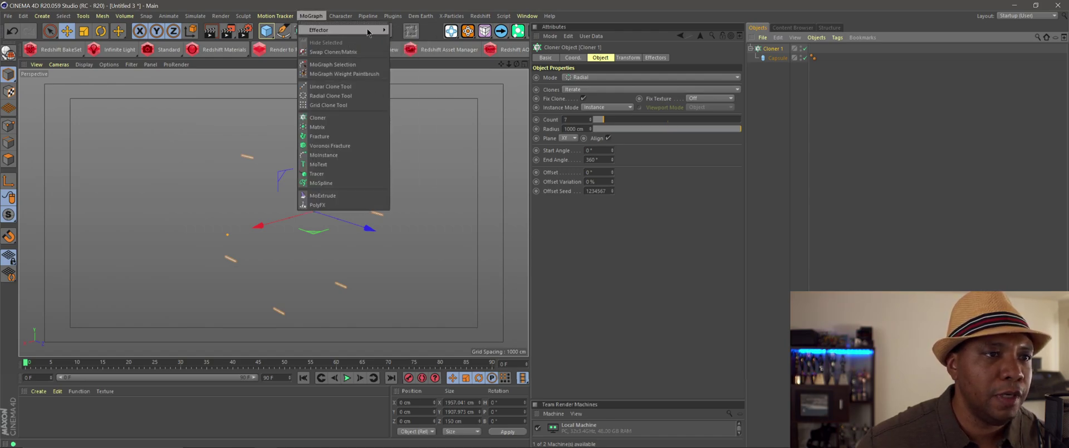
click(409, 105)
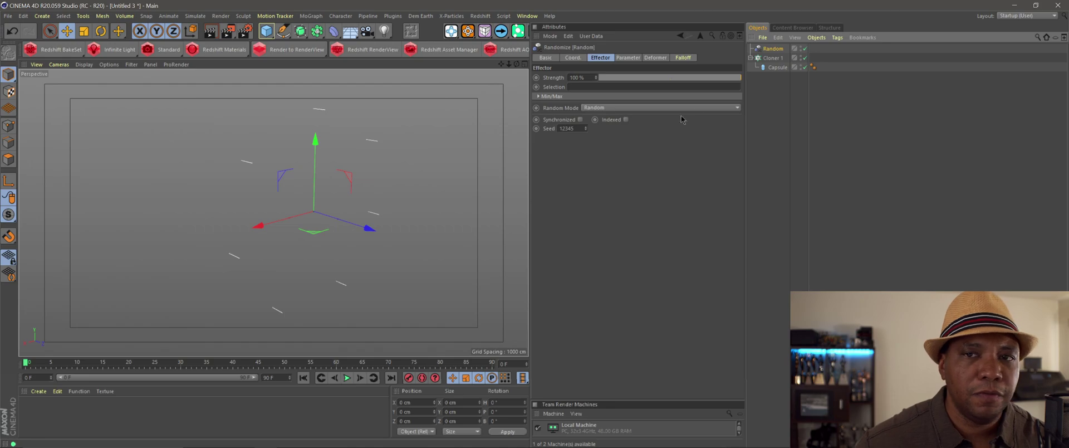
click(778, 58)
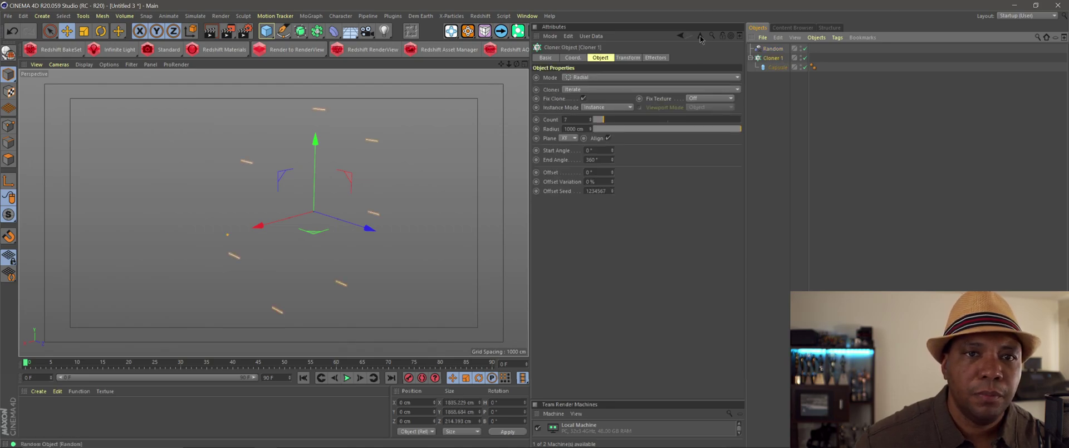
click(650, 59)
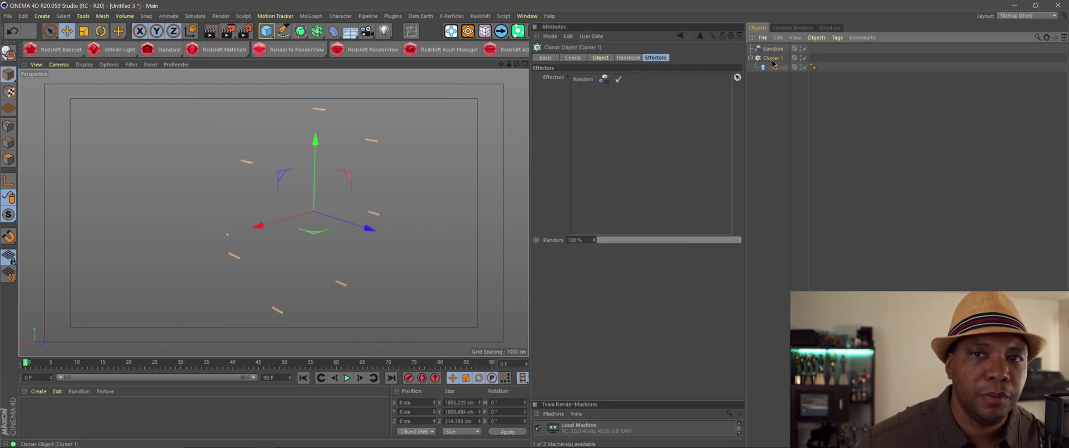
click(583, 80)
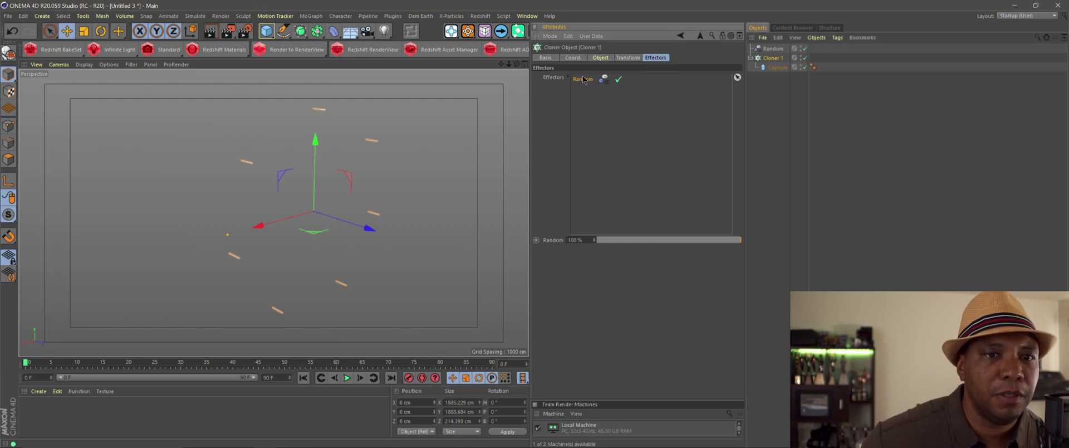
Set the Random effector's position offset to 550 cm in X and -15 cm in Y.
click(770, 49)
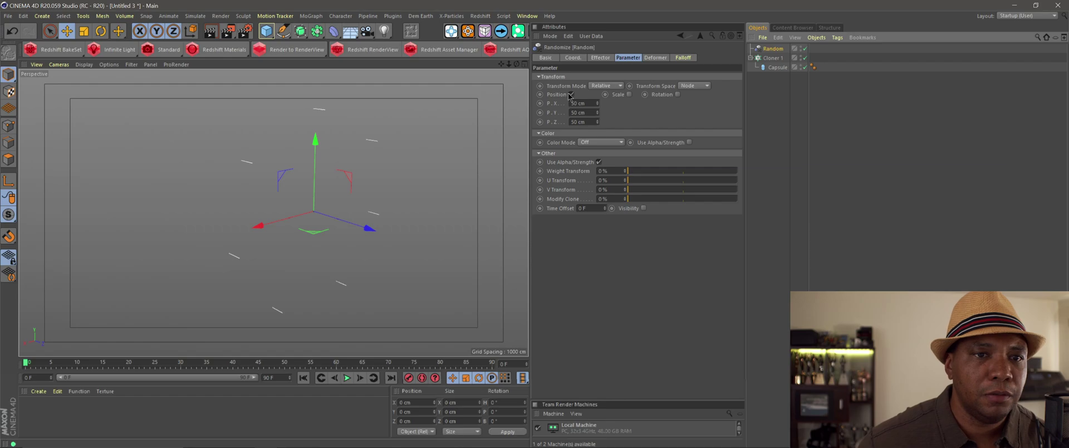
click(590, 103)
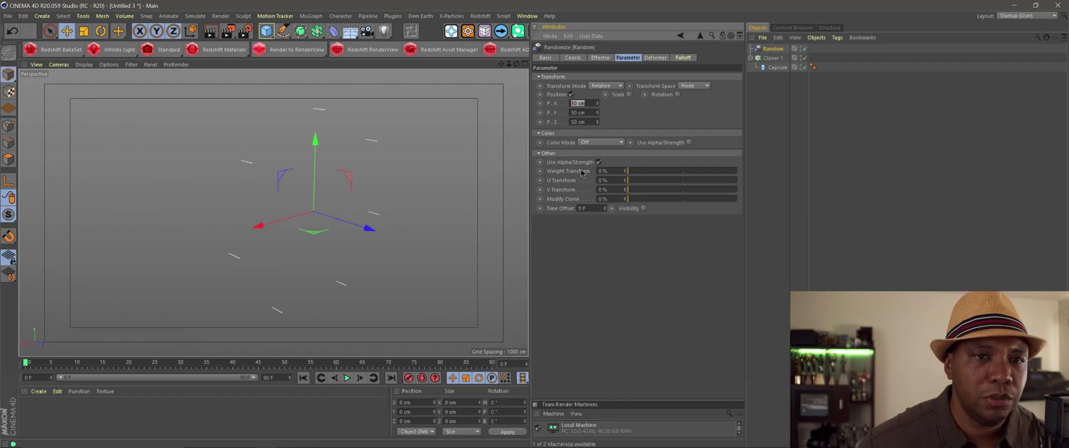
text(550)
key(Return)
click(586, 112)
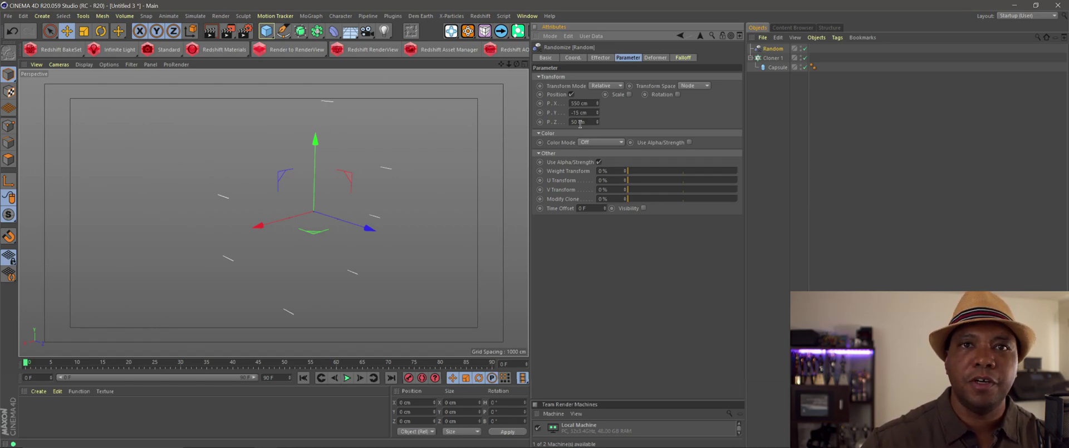
Set the Random effector's Z position offset to 6000 cm.
click(580, 122)
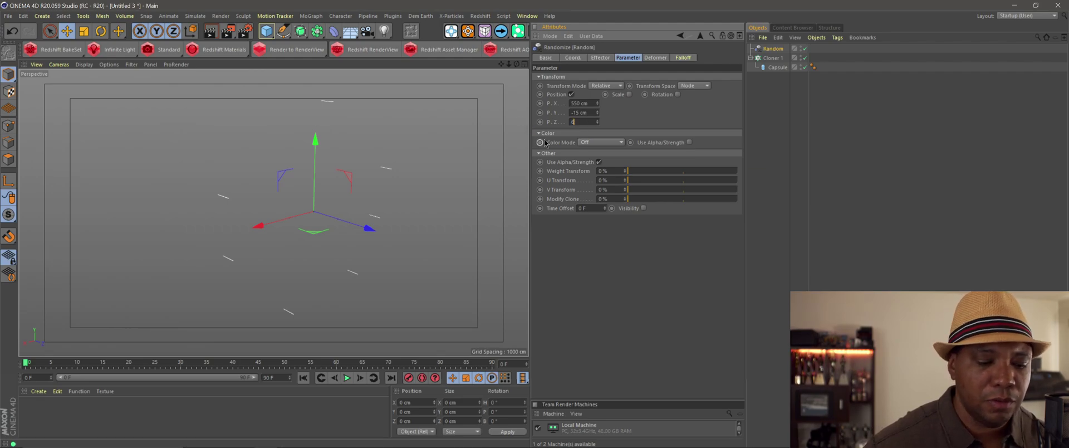
text(6000)
key(Return)
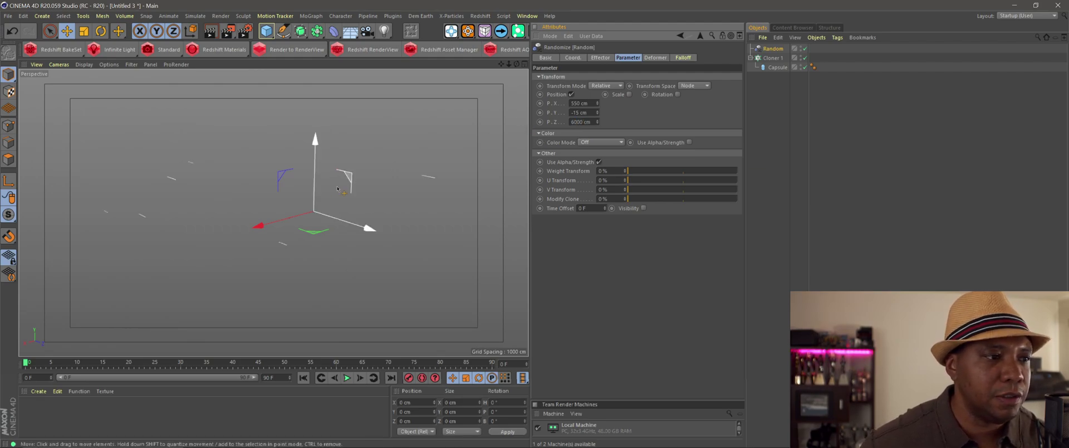
alt+drag(293, 201, 327, 201)
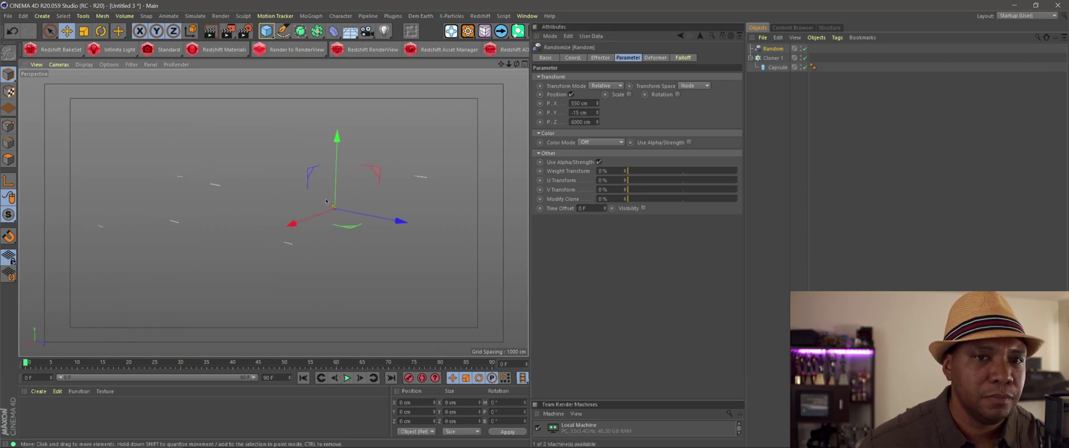
Enable scale randomization on the Random effector with uniform and absolute scale, using a scale value of 0.9.
click(629, 94)
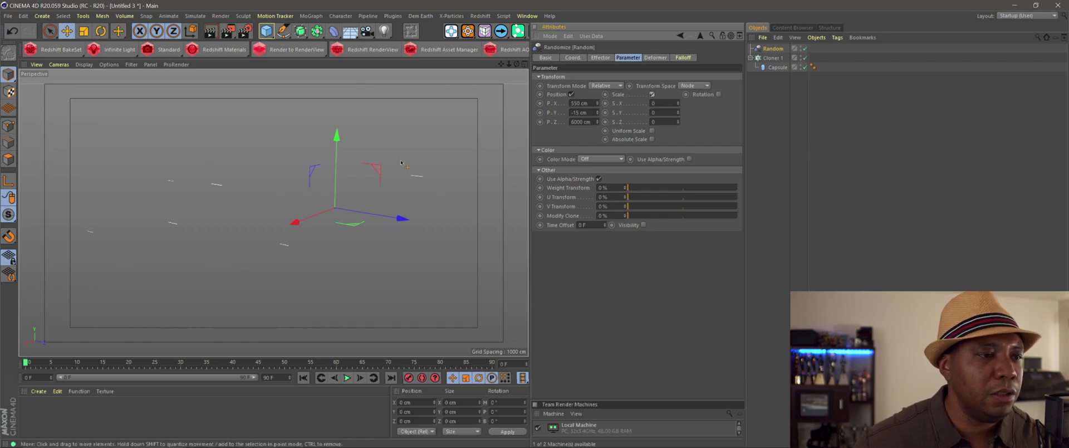
click(651, 130)
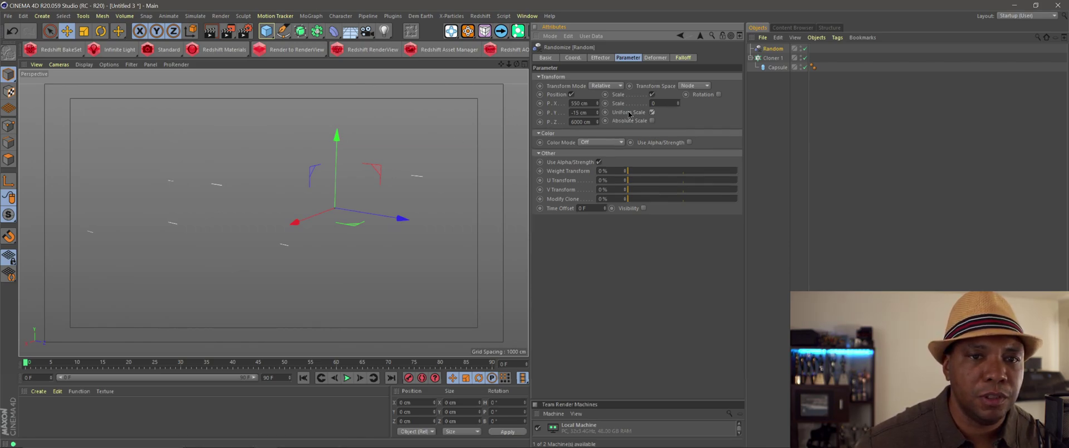
click(651, 120)
click(657, 103)
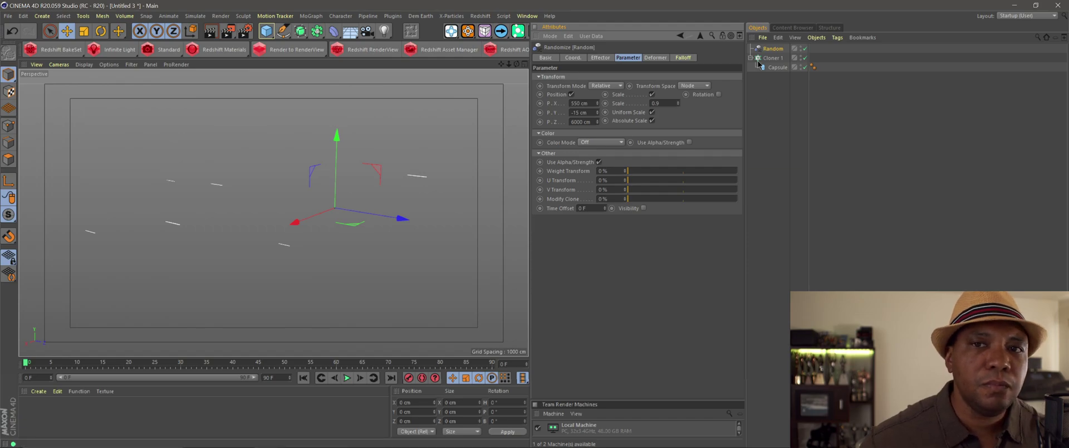
Add a second MoGraph Cloner, name it Cloner 2, and make Cloner 1 its child.
click(313, 16)
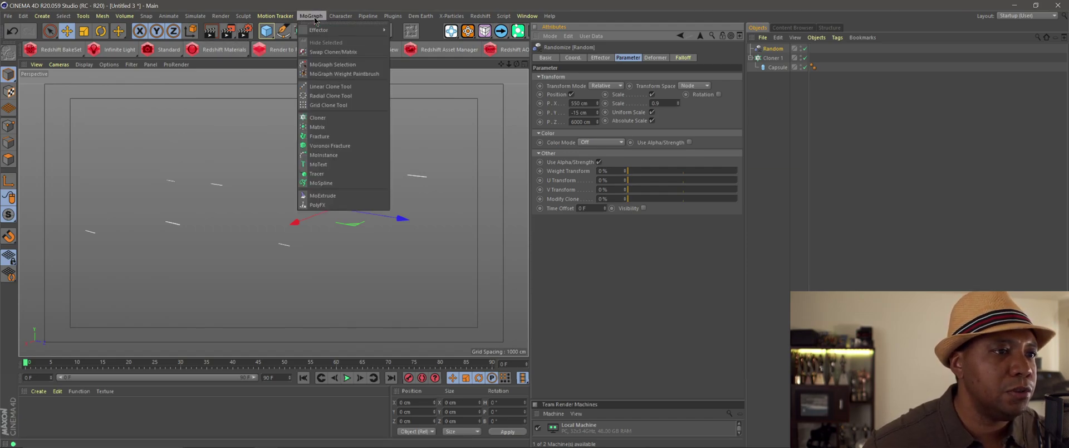
click(325, 118)
double_click(774, 49)
key(Return)
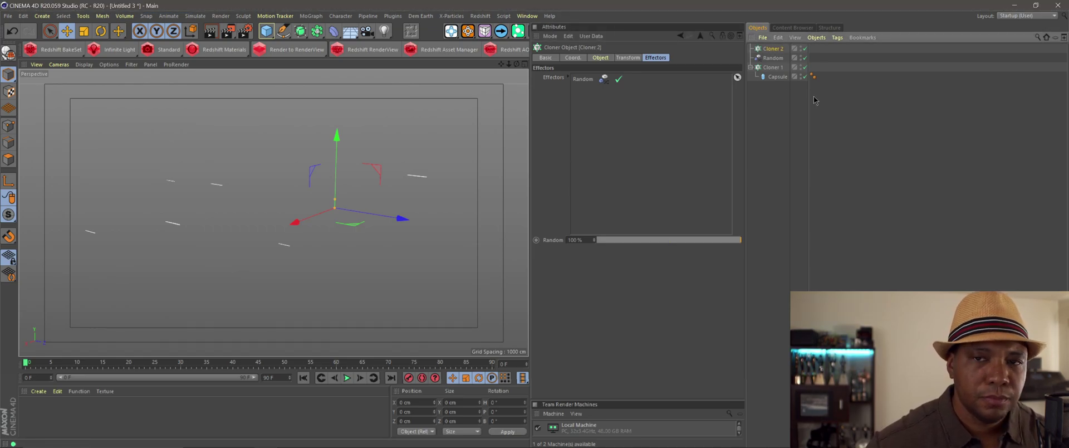
click(770, 67)
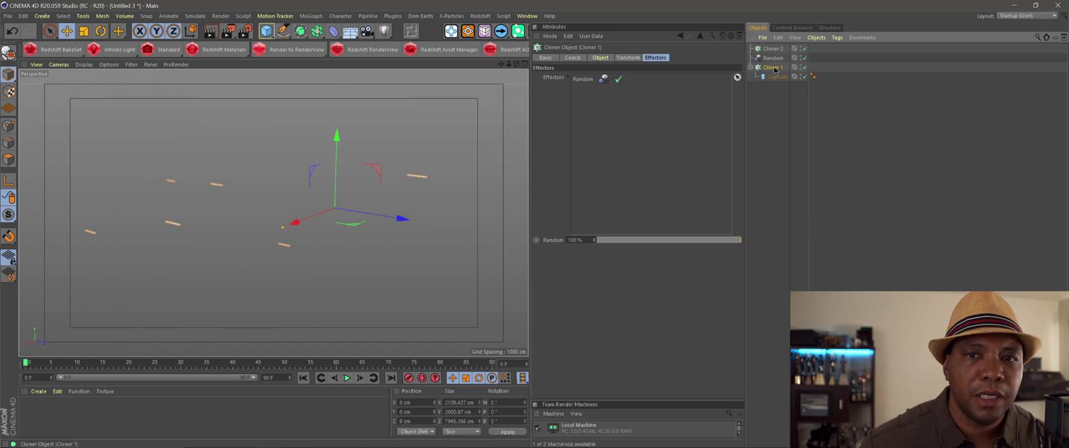
drag(781, 49, 773, 48)
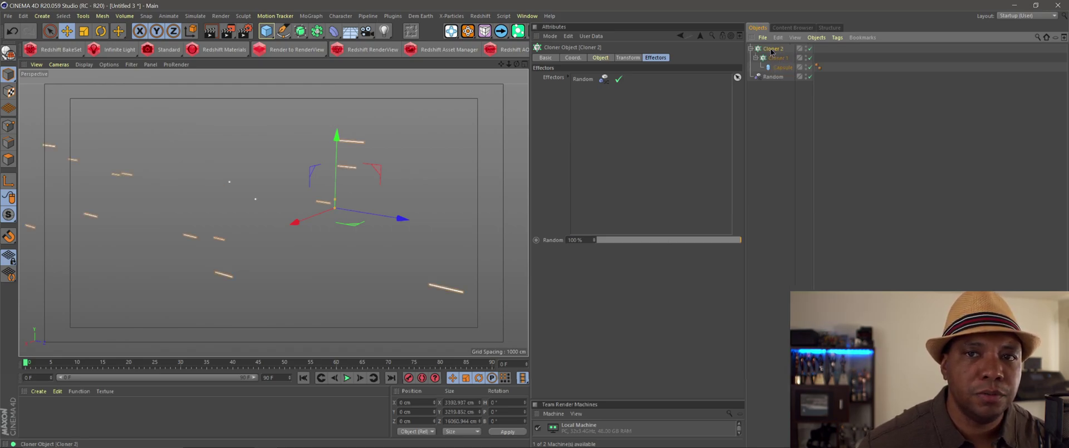
Switch Cloner 2 to Grid Array mode with a count of 2 in all three directions.
click(573, 57)
click(601, 58)
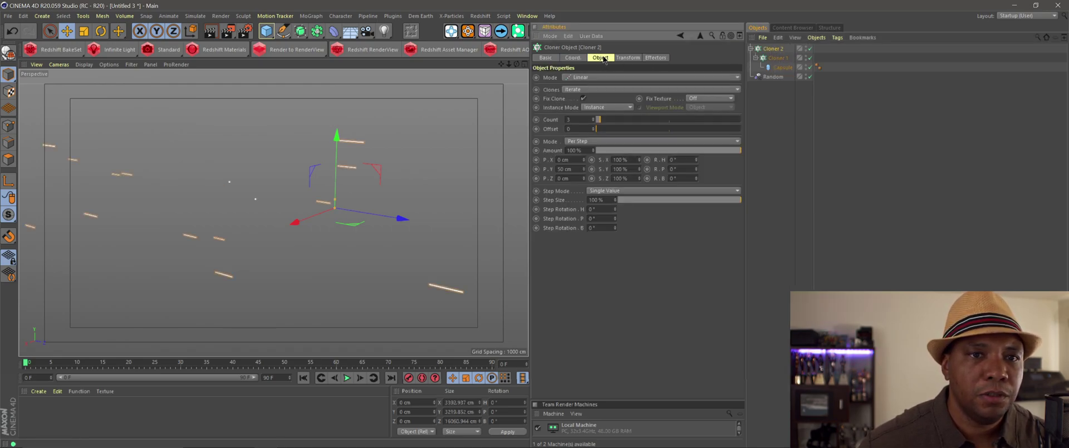
click(582, 77)
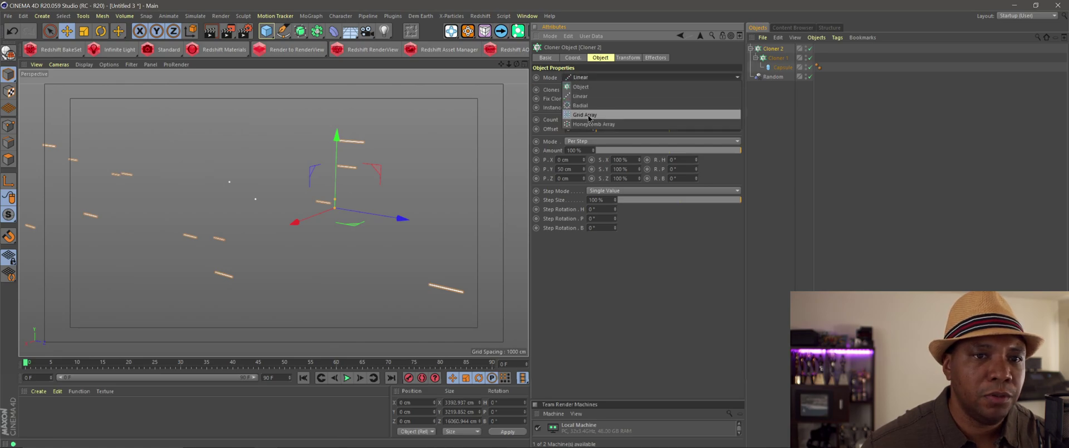
click(585, 116)
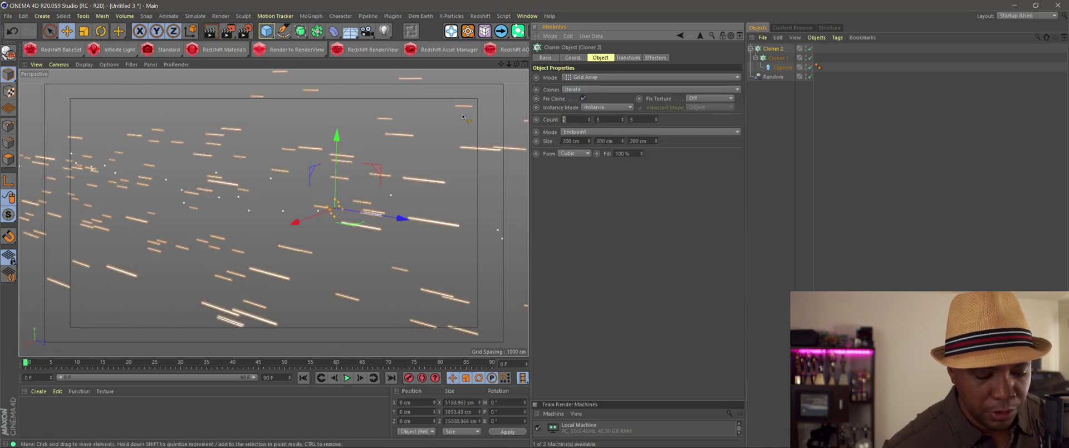
text(2)
key(Tab)
text(2)
key(Return)
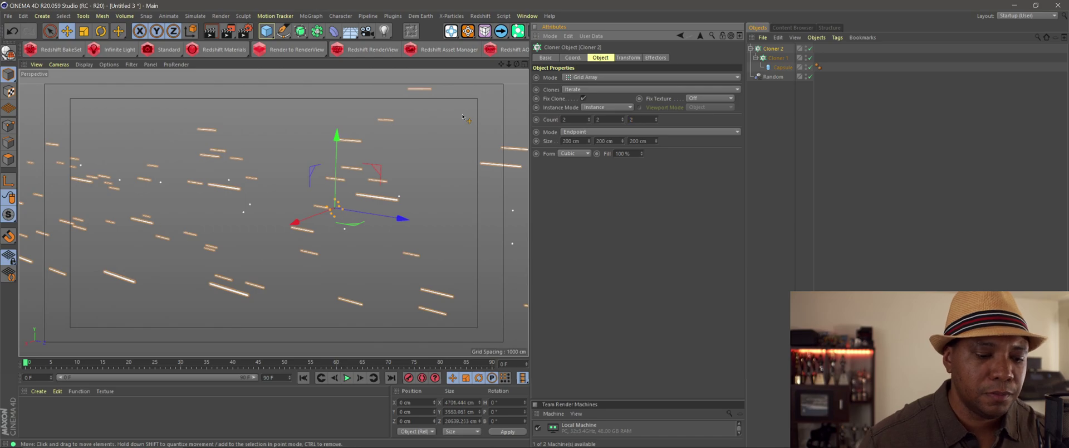
Set Cloner 2's grid size to 3000 cm in X, 1000 cm in Y and 2000 cm in Z.
key(Tab)
text(3000)
key(Return)
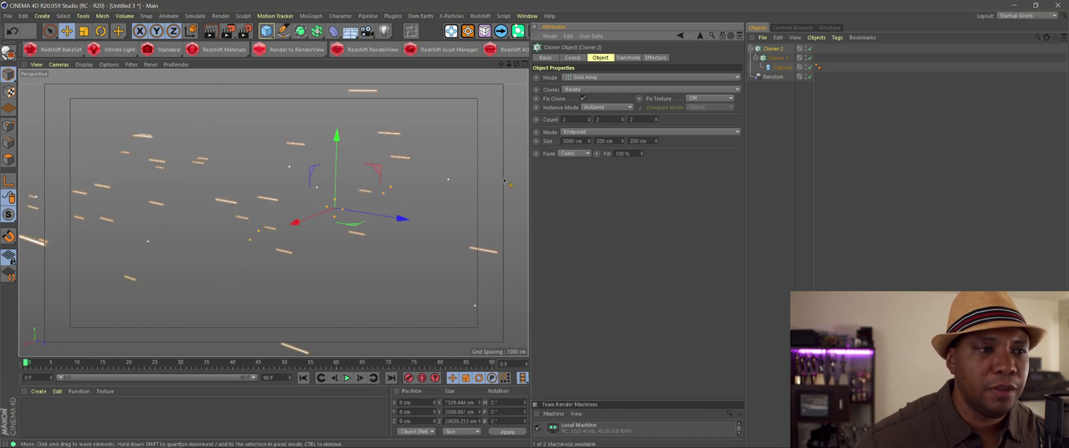
double_click(607, 141)
text(1000)
key(Return)
double_click(640, 141)
text(2000)
key(Return)
scroll(317, 182, down, 6)
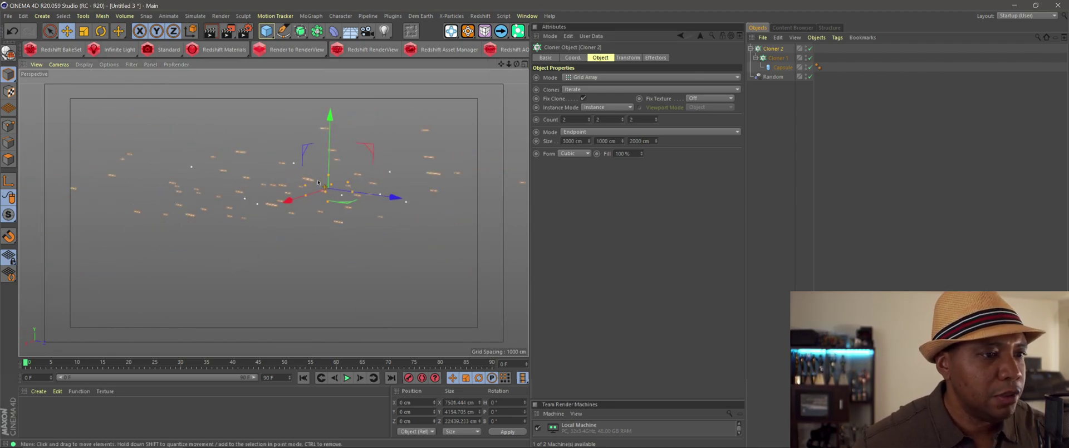
mouse_move(318, 183)
alt+mouse_down()
mouse_move(336, 180)
mouse_move(396, 215)
alt+mouse_up()
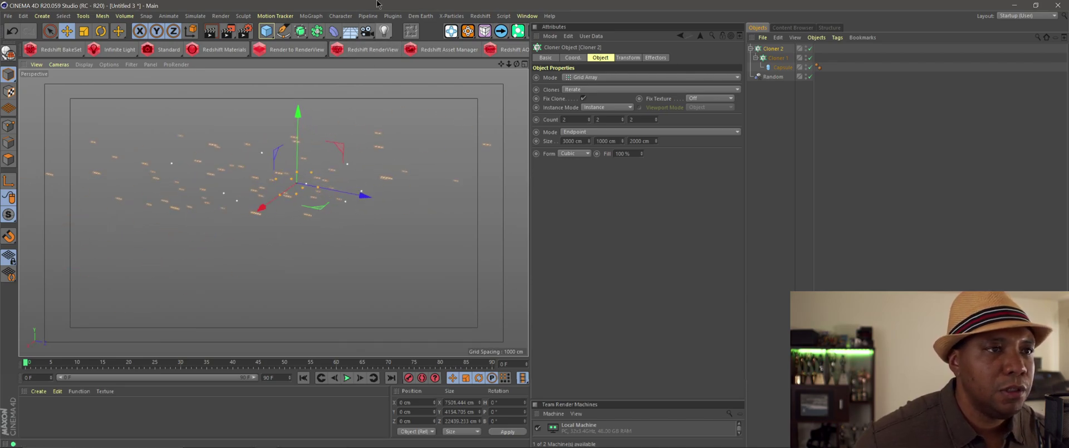
Add a camera and set its X, Y and Z position to 0 cm.
click(370, 32)
click(403, 44)
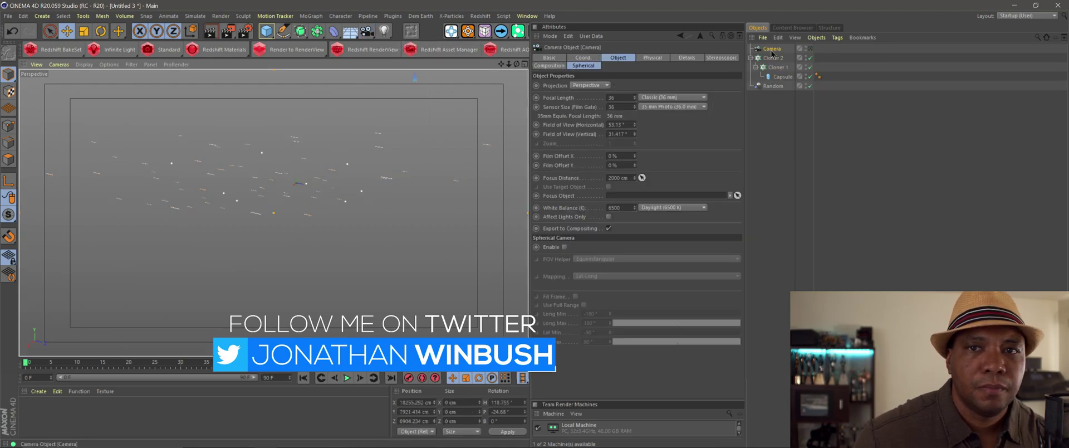
click(586, 58)
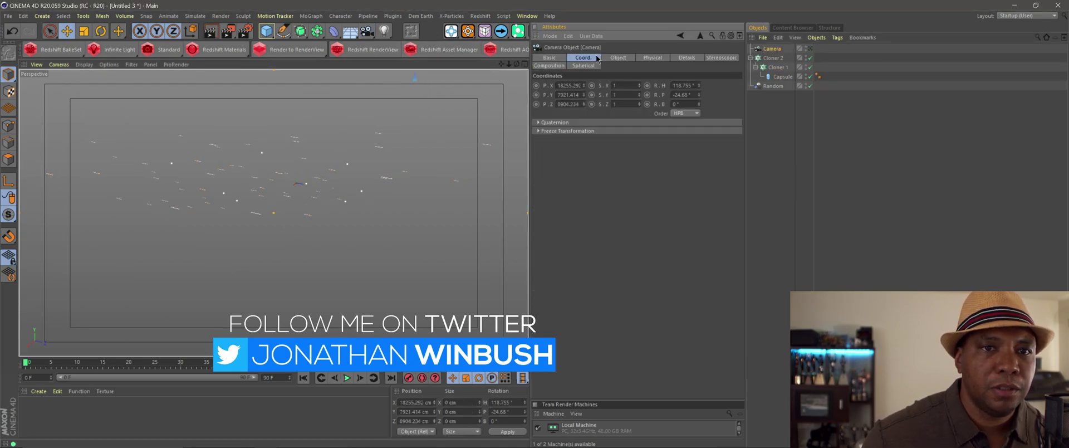
double_click(568, 86)
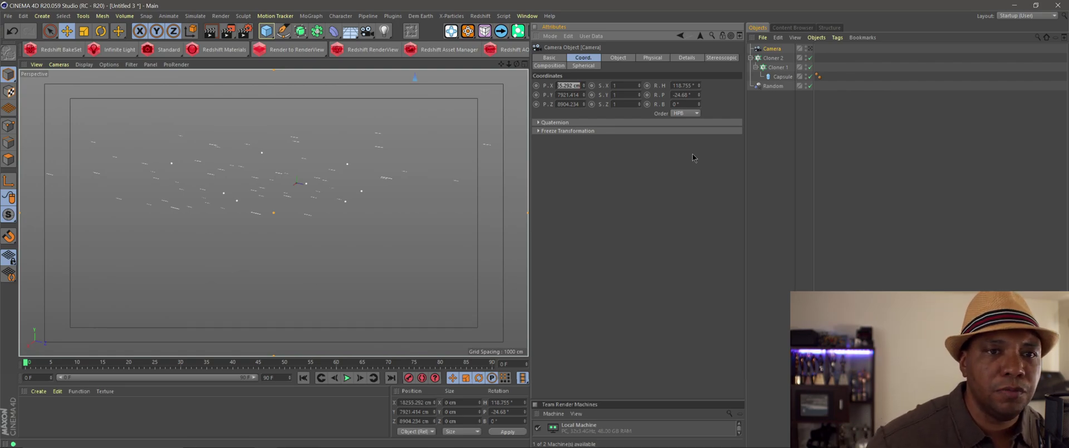
text(0)
key(Tab)
text(0)
key(Tab)
text(0)
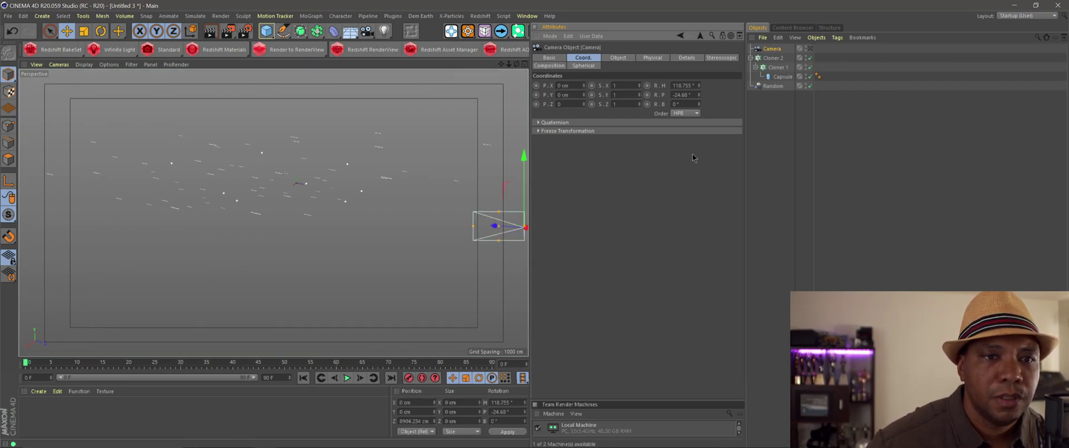
Set the camera's heading and pitch rotation to 0°.
click(686, 85)
text(0)
key(Tab)
text(0)
key(Return)
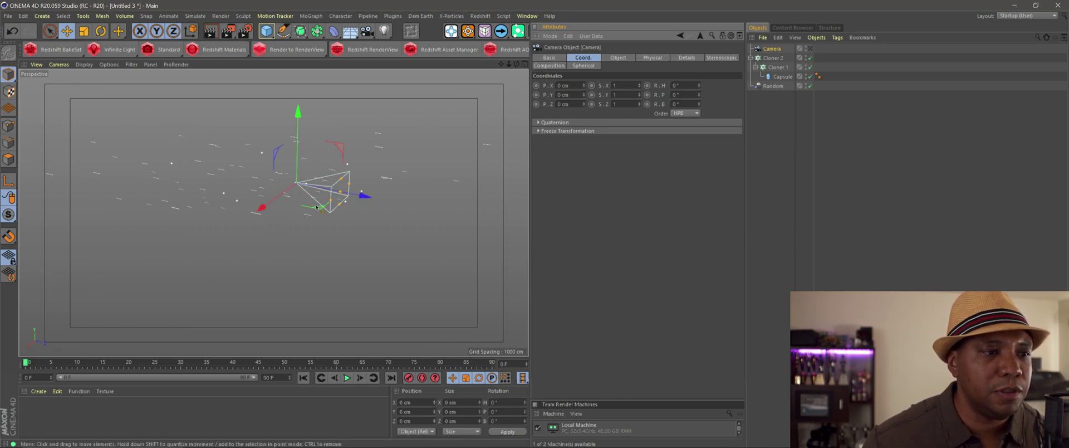
alt+drag(303, 187, 409, 210)
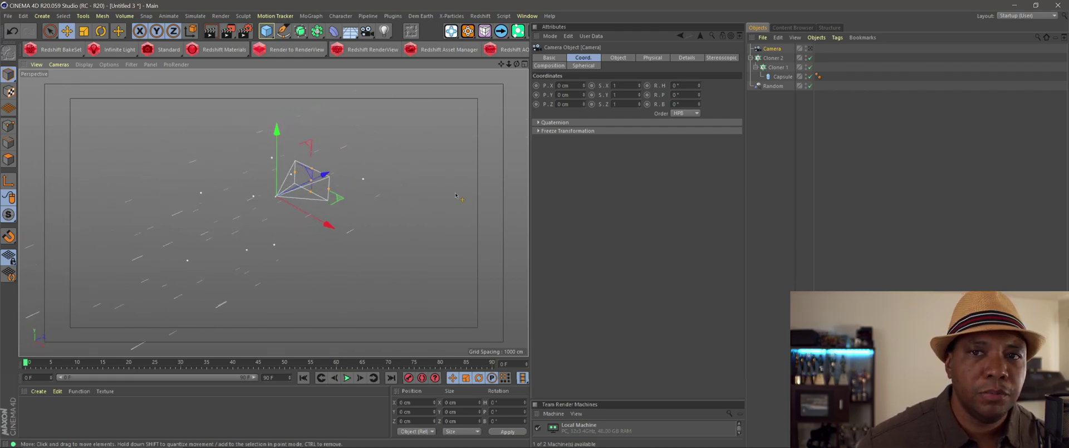
Add a third MoGraph Cloner, name it Cloner 3, and make Cloner 2 its child.
click(773, 58)
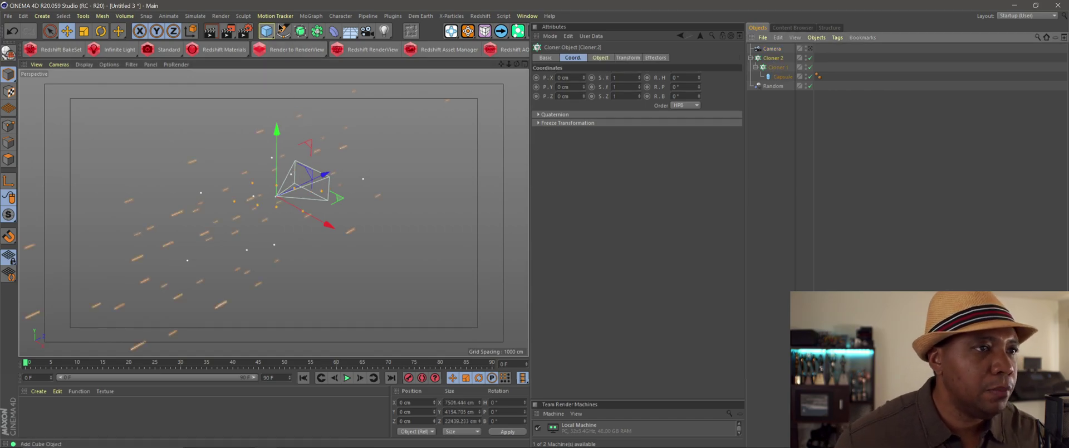
click(322, 19)
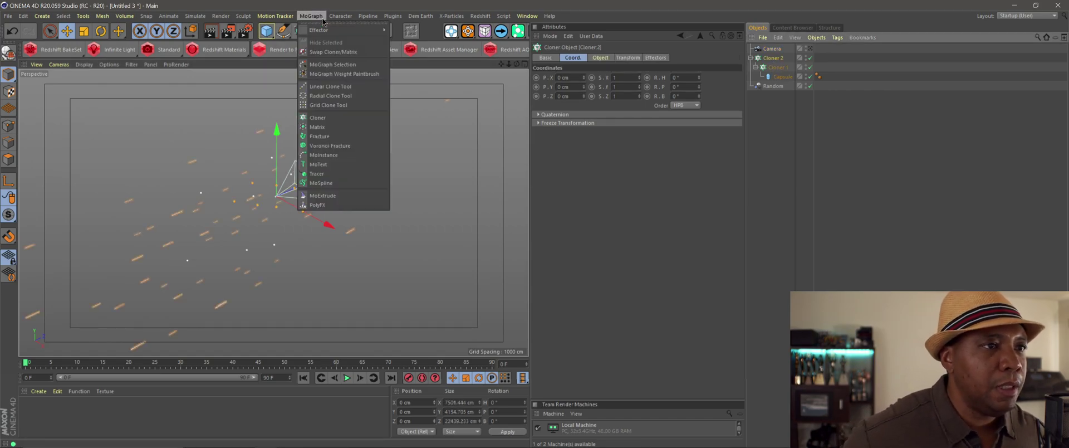
click(317, 118)
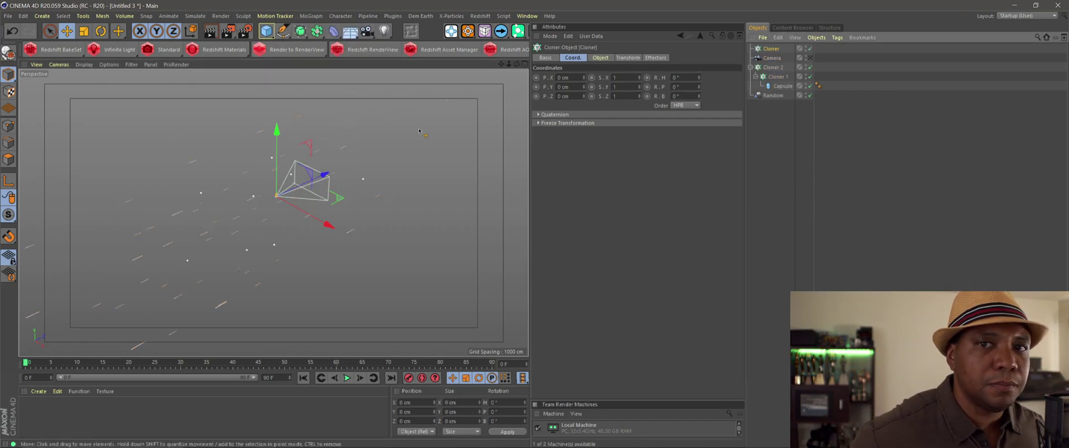
double_click(783, 49)
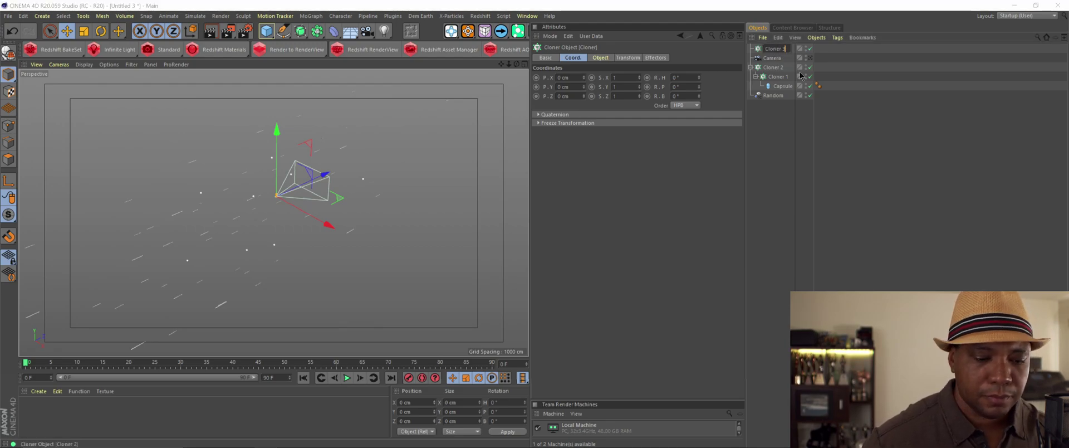
key(Return)
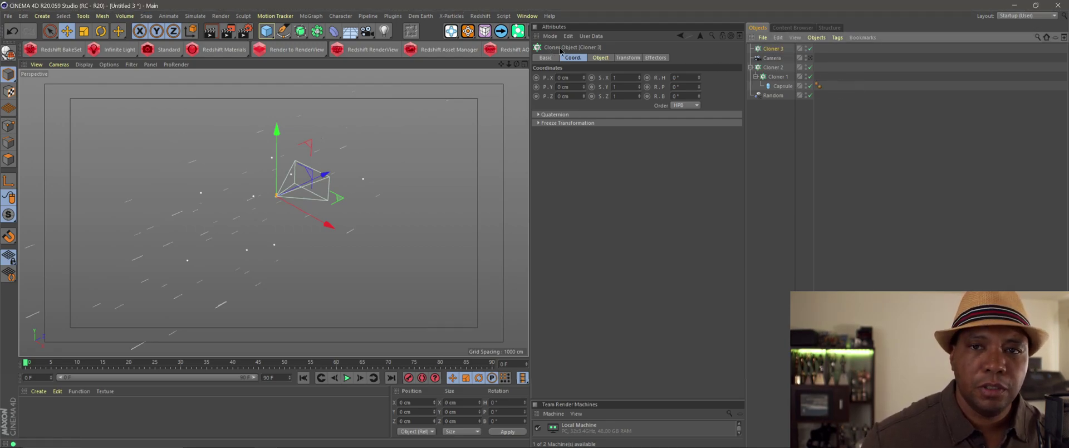
click(772, 66)
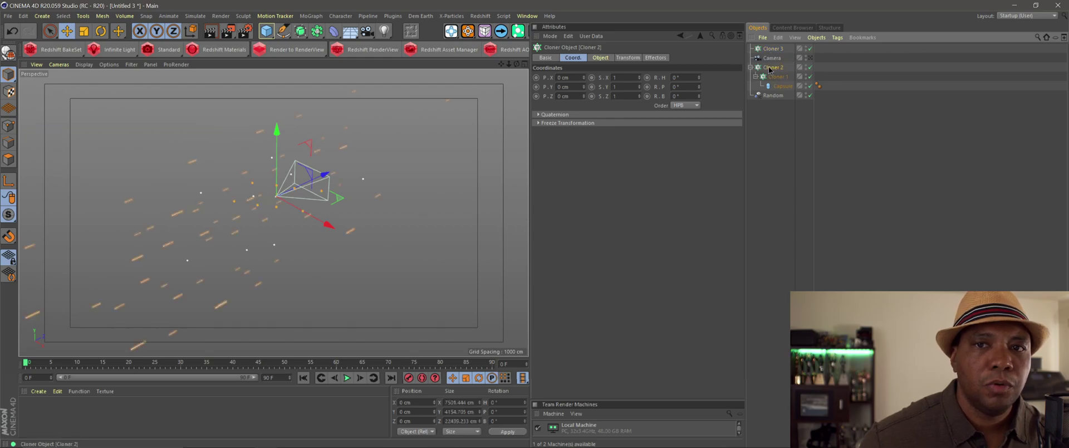
drag(770, 69, 775, 50)
Set Cloner 3's clone count to 30, keeping it in Linear mode.
click(776, 50)
click(608, 60)
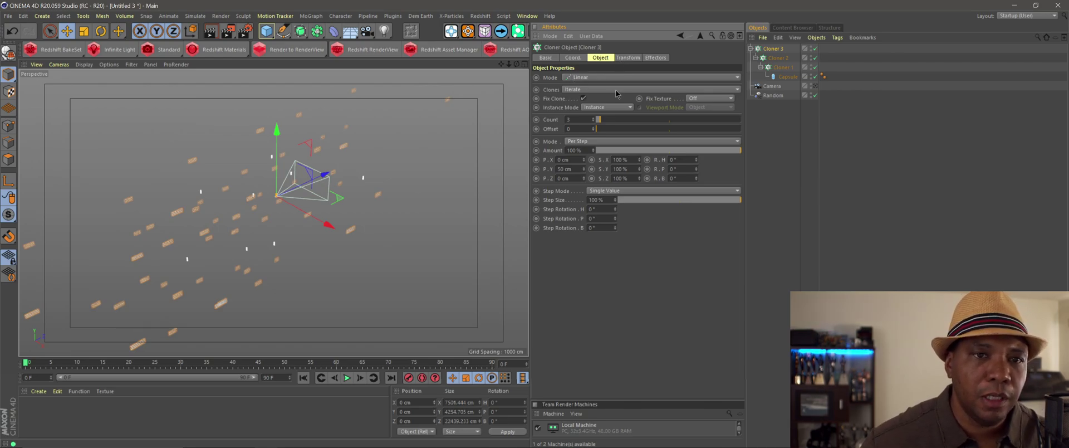
double_click(577, 119)
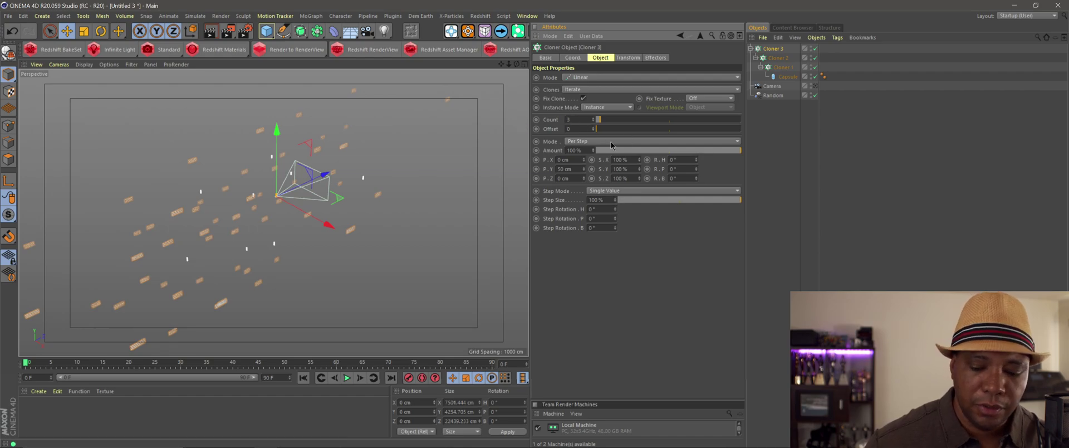
text(30)
key(Return)
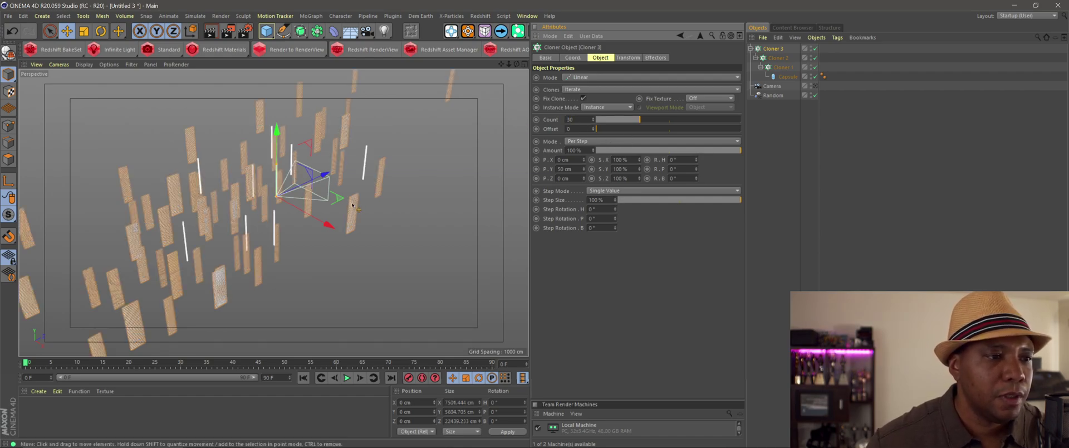
alt+drag(330, 217, 189, 189)
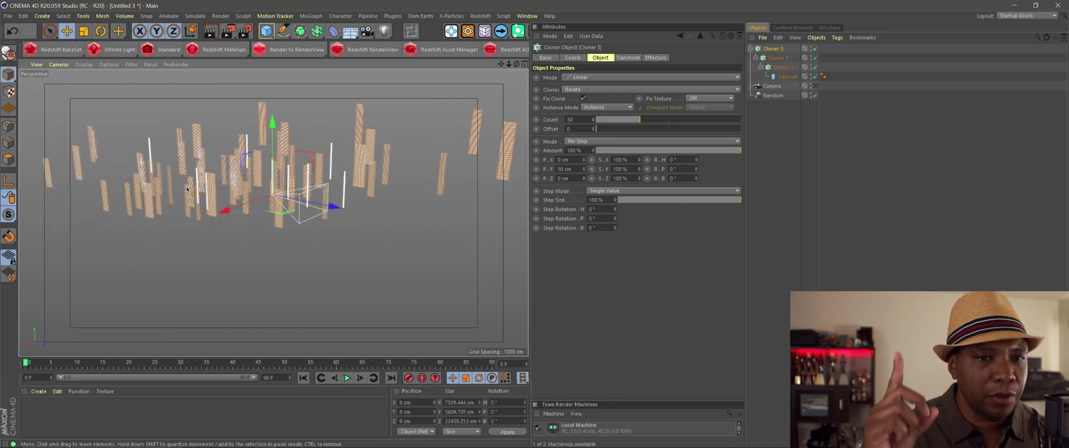
Set Cloner 3's per-step position offsets to 0 cm in Y and 3000 cm in Z.
click(580, 169)
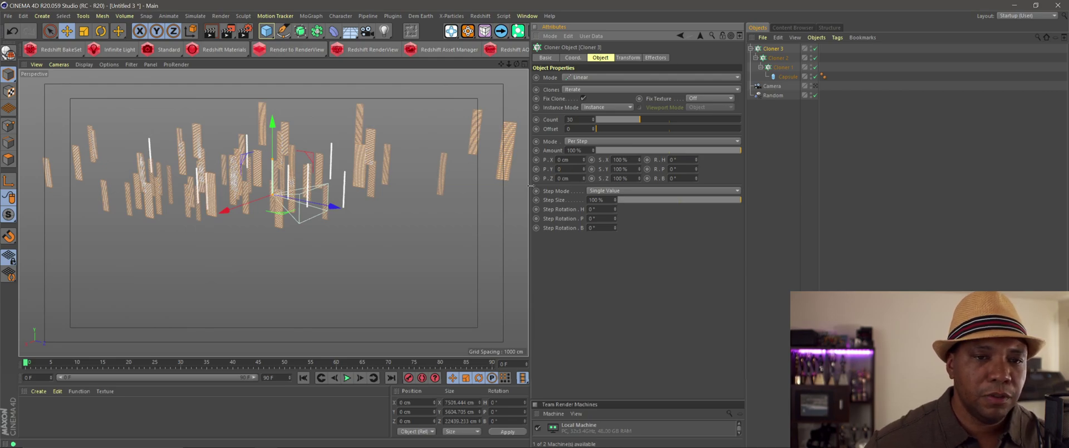
click(568, 178)
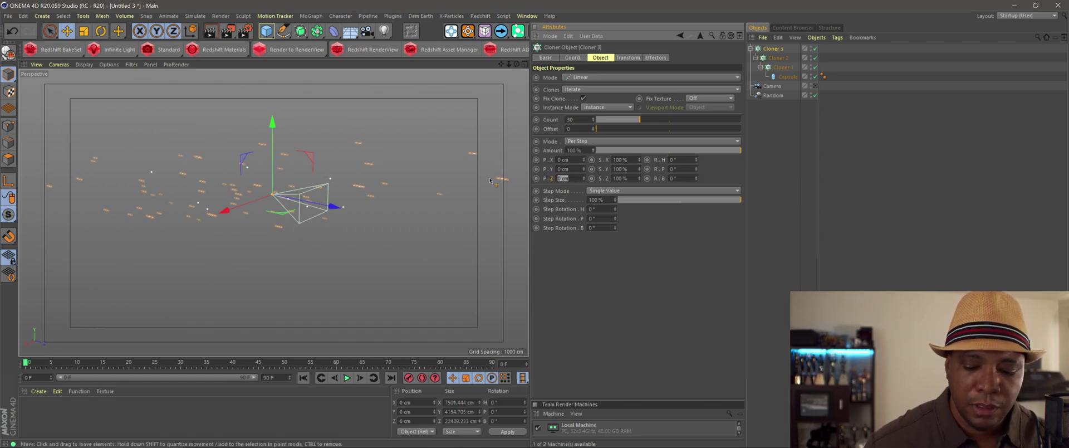
key(Return)
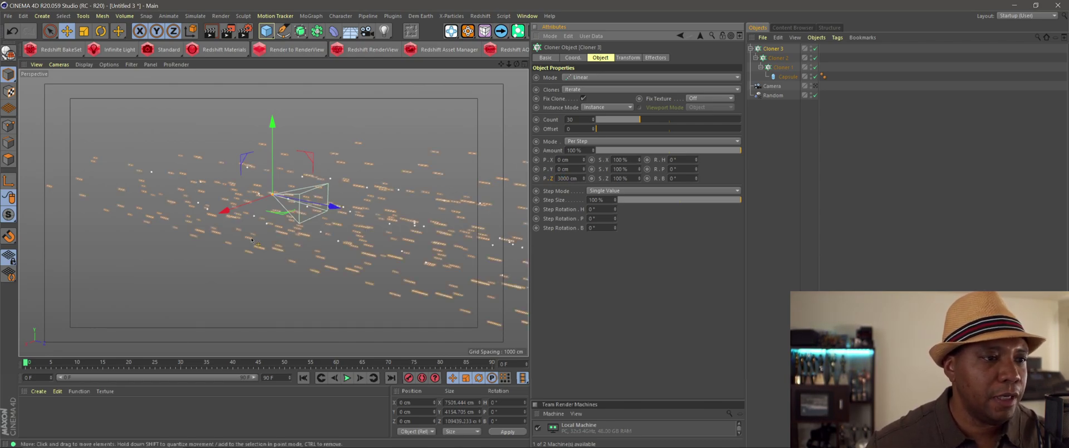
alt+drag(250, 240, 416, 241)
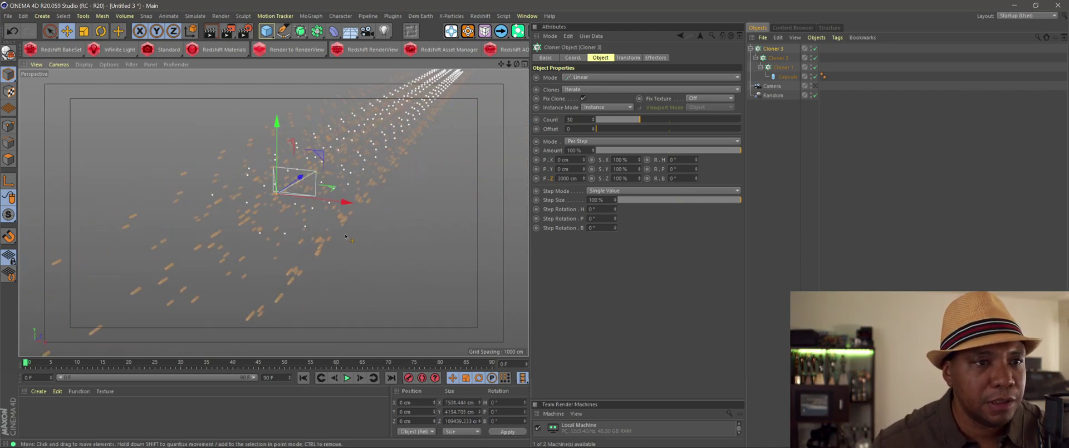
mouse_move(346, 236)
alt+mouse_down()
mouse_move(399, 233)
mouse_move(405, 279)
mouse_move(337, 269)
alt+mouse_up()
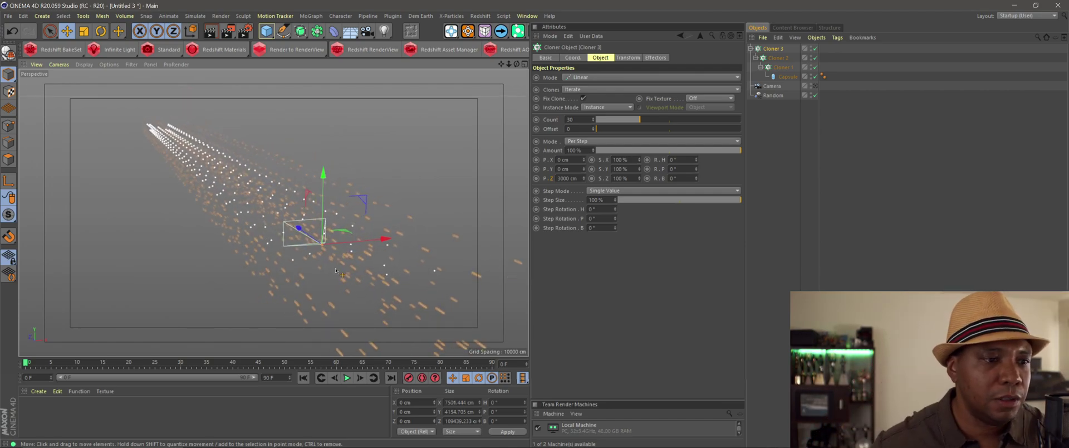
alt+drag(333, 240, 310, 238)
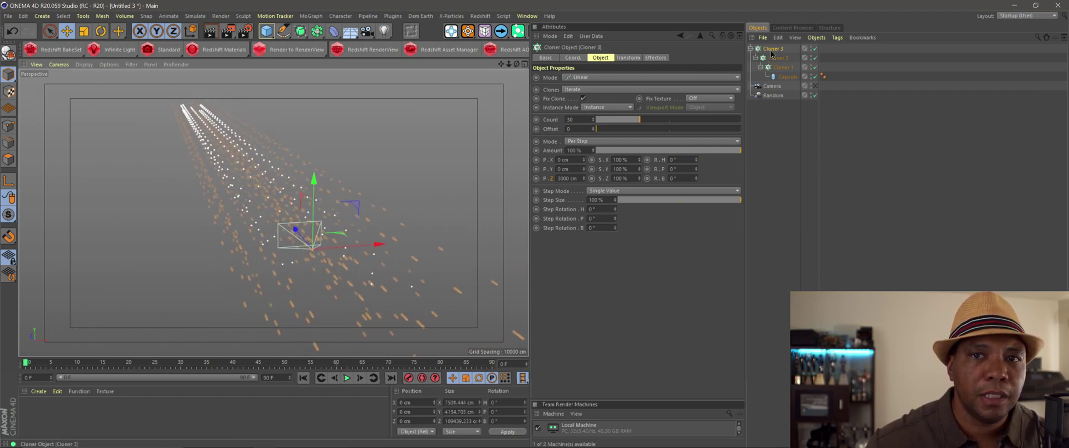
Add the Random effector to Cloner 3 and preview the scattered clones through the camera before returning to the free view.
click(660, 58)
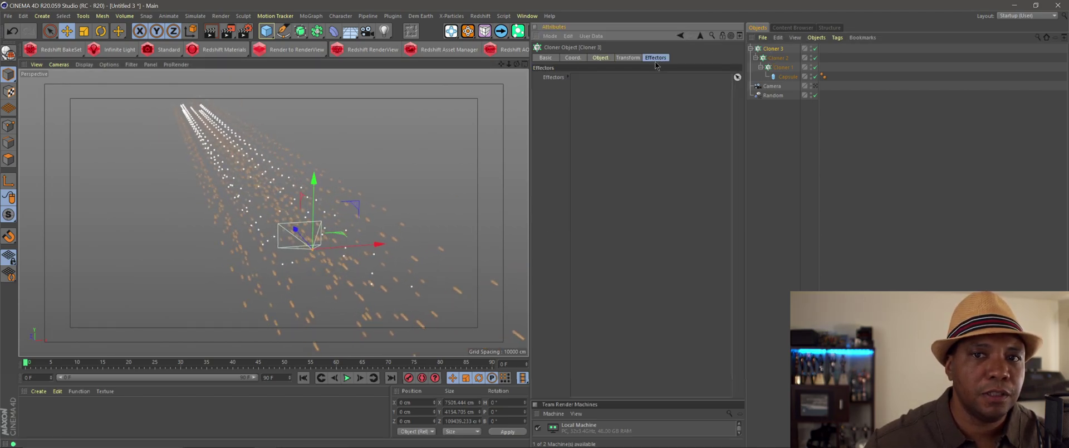
drag(773, 95, 680, 123)
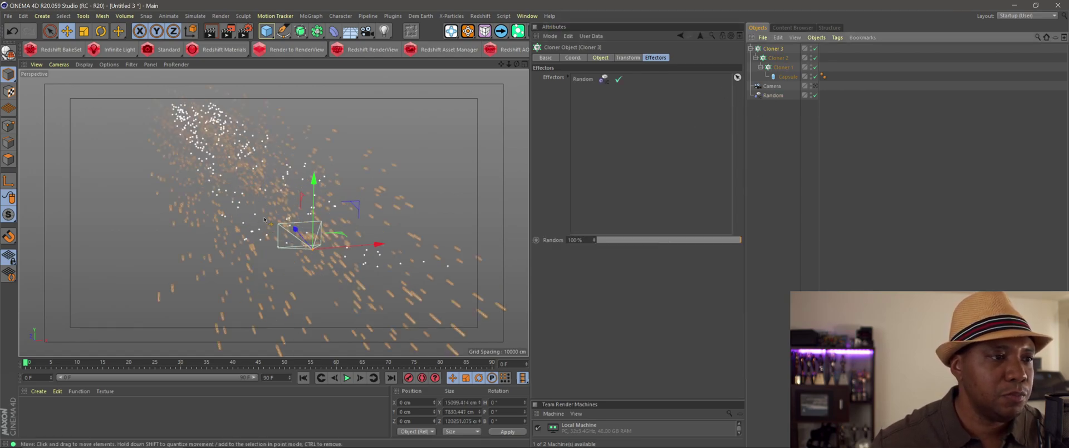
alt+drag(264, 219, 300, 206)
click(815, 86)
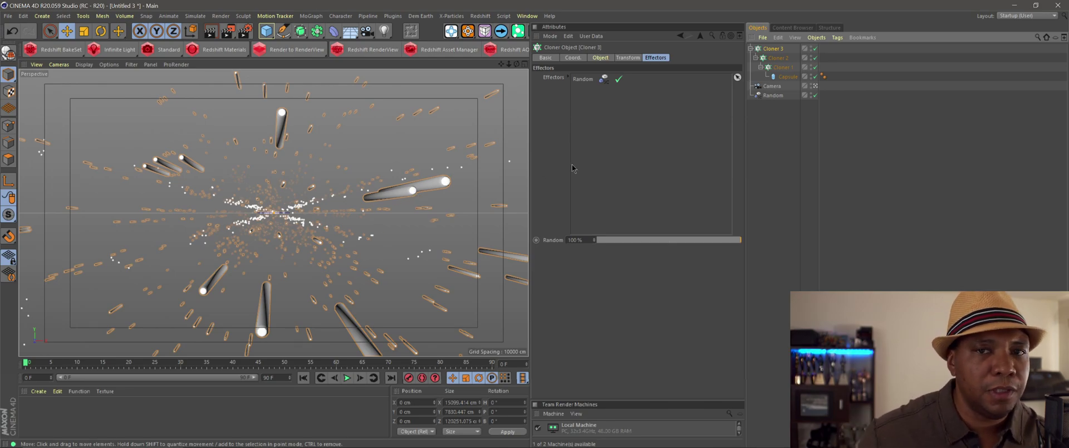
click(816, 86)
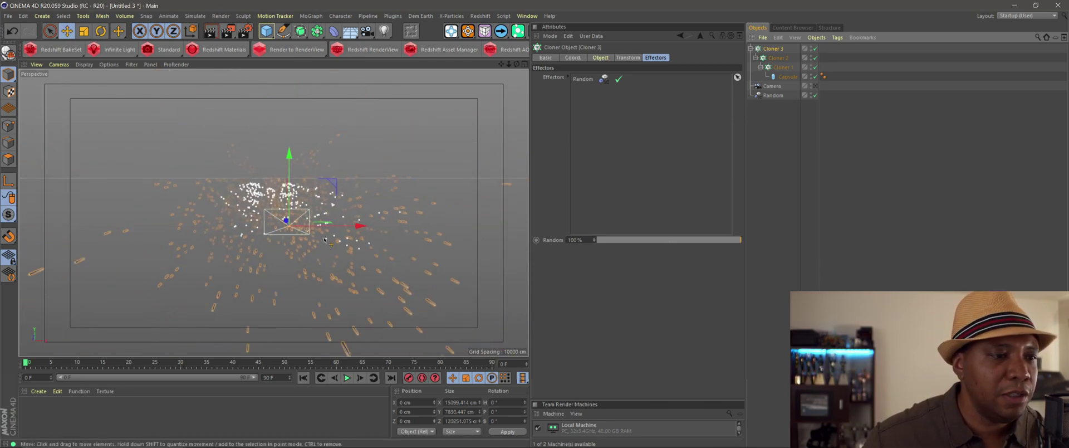
alt+drag(324, 239, 293, 220)
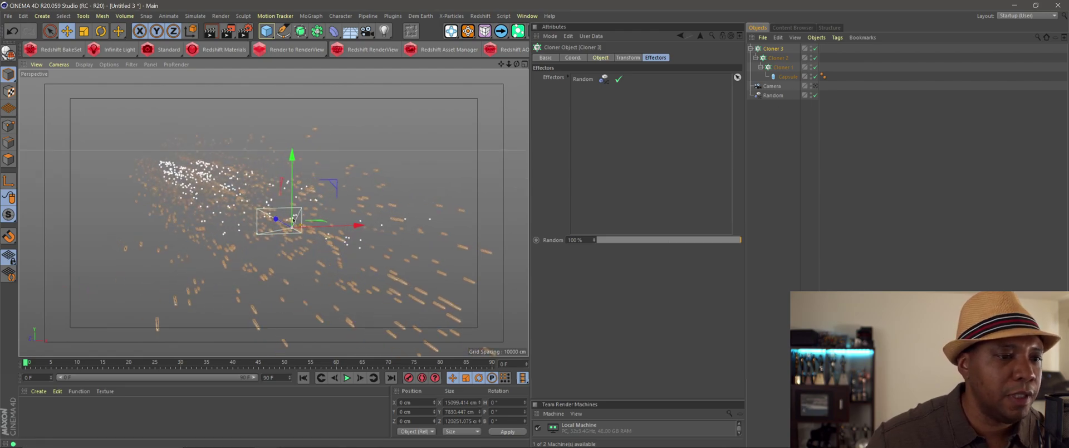
alt+right_drag(293, 220, 307, 257)
Add a fourth MoGraph Cloner, name it Cloner 4, and make Cloner 3 its child.
click(309, 16)
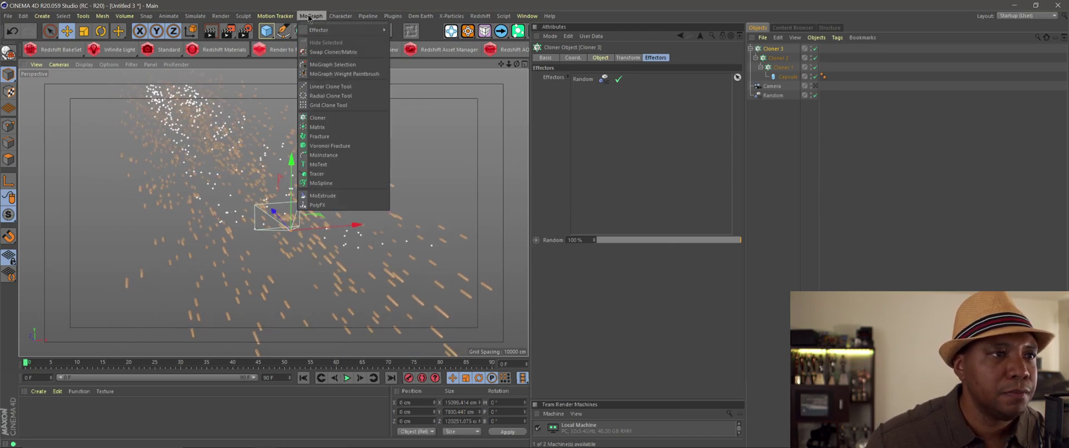
click(332, 118)
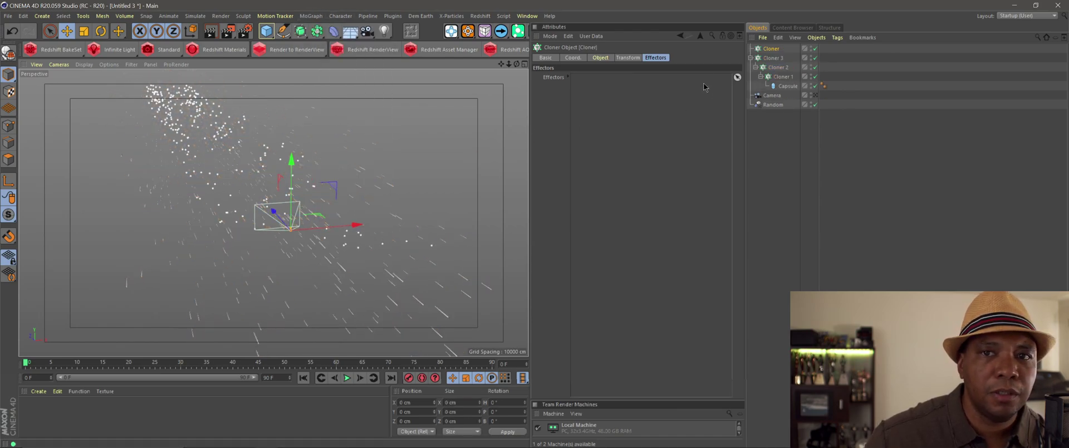
double_click(771, 49)
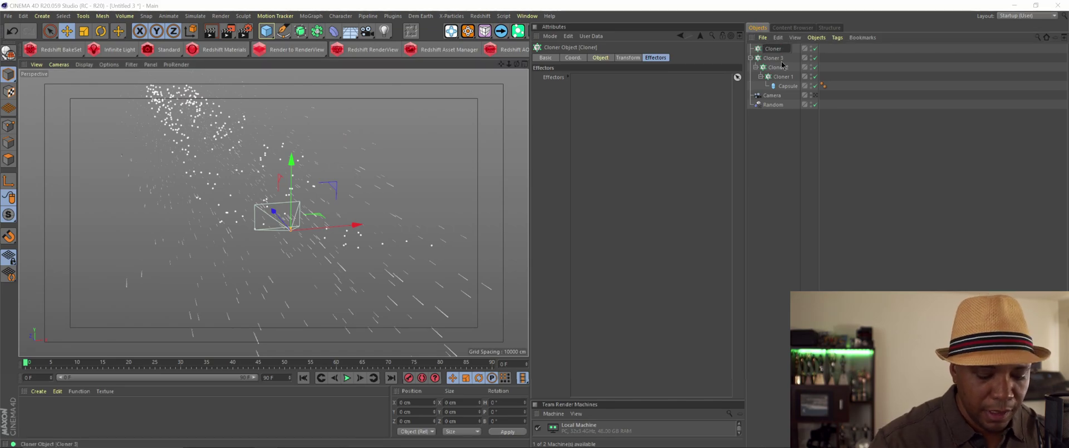
key(Return)
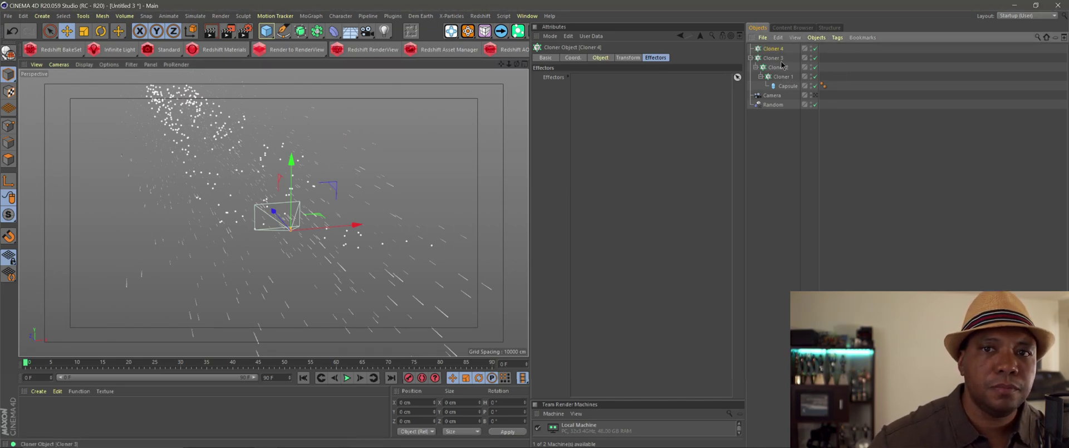
click(772, 58)
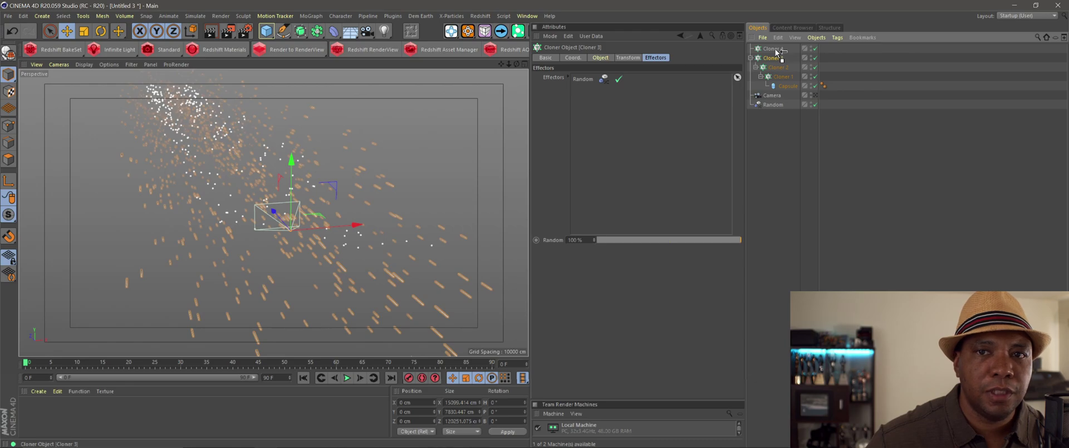
drag(776, 48, 779, 48)
Switch Cloner 4 to Radial mode with a count of 5 and a radius of 1000 cm.
click(774, 48)
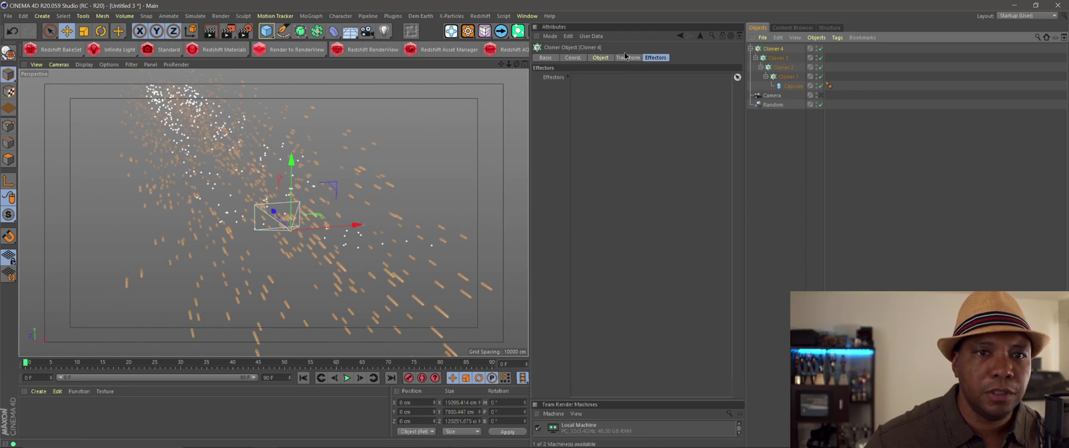
click(607, 58)
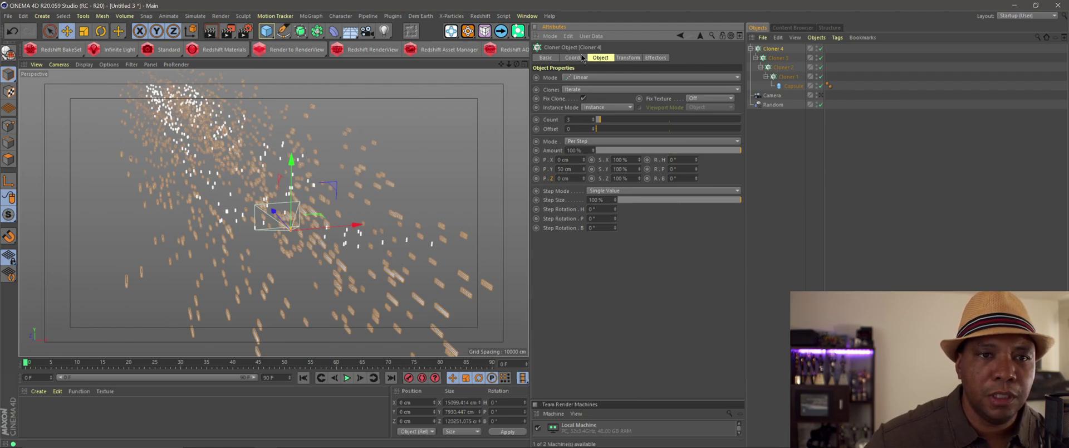
click(566, 78)
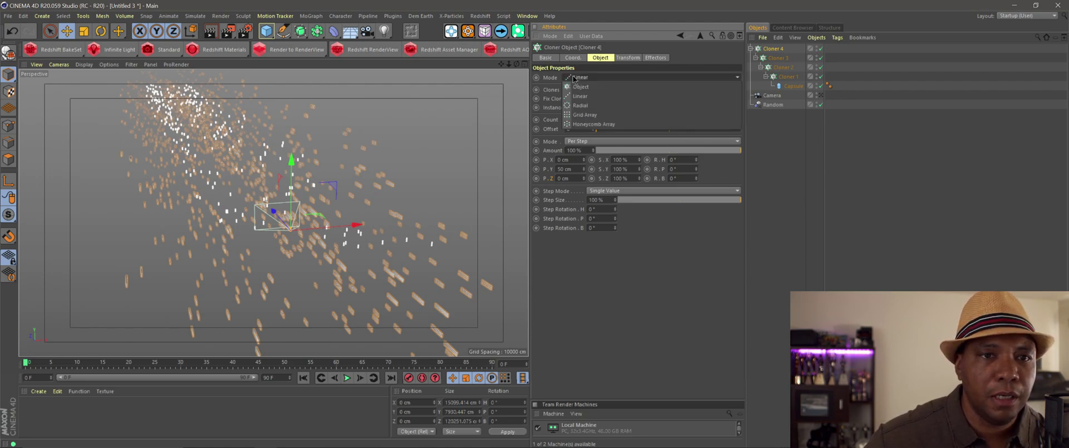
click(591, 106)
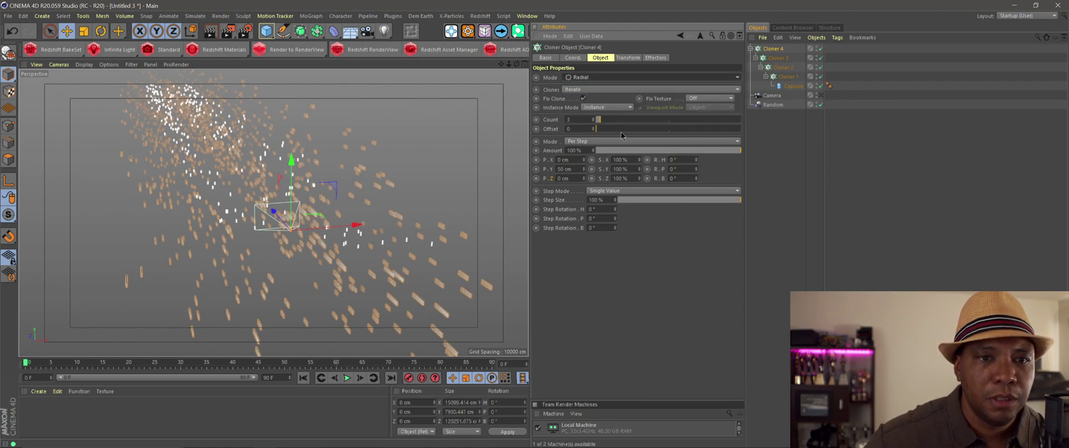
click(576, 121)
text(5)
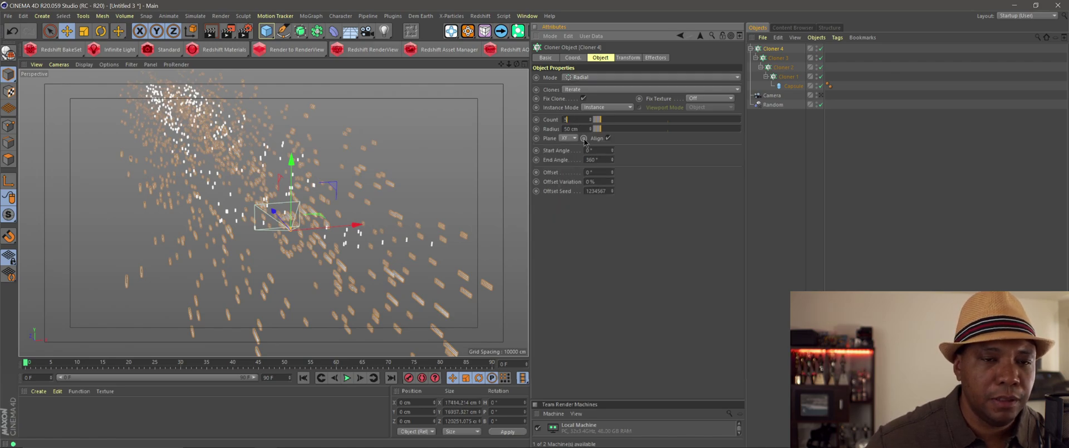
key(Return)
click(579, 129)
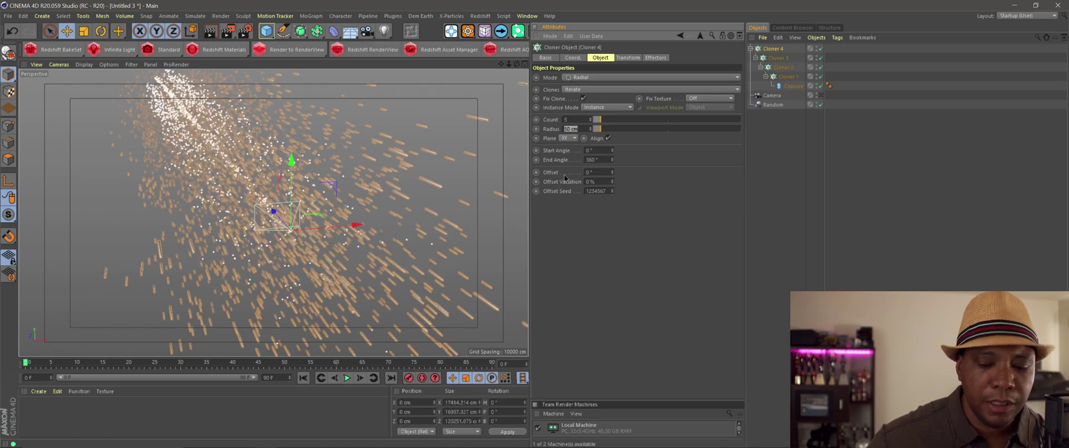
text(1)
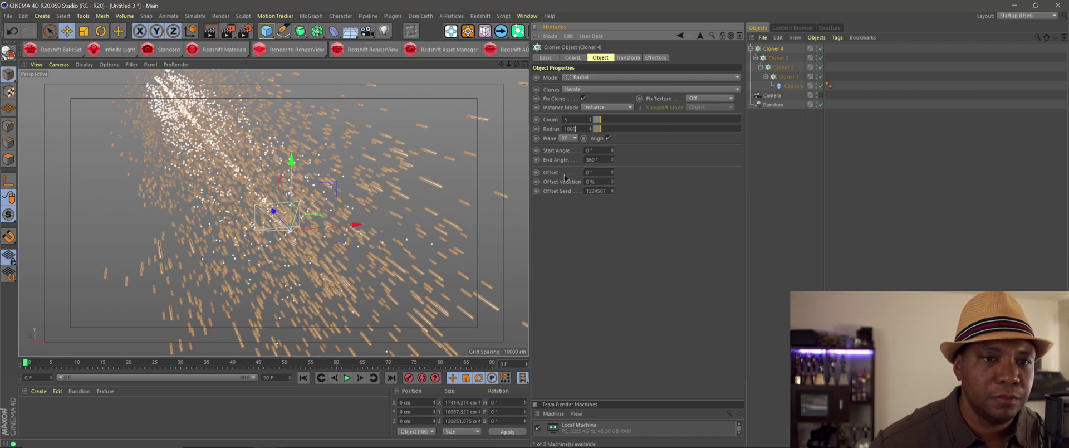
text(000)
key(Return)
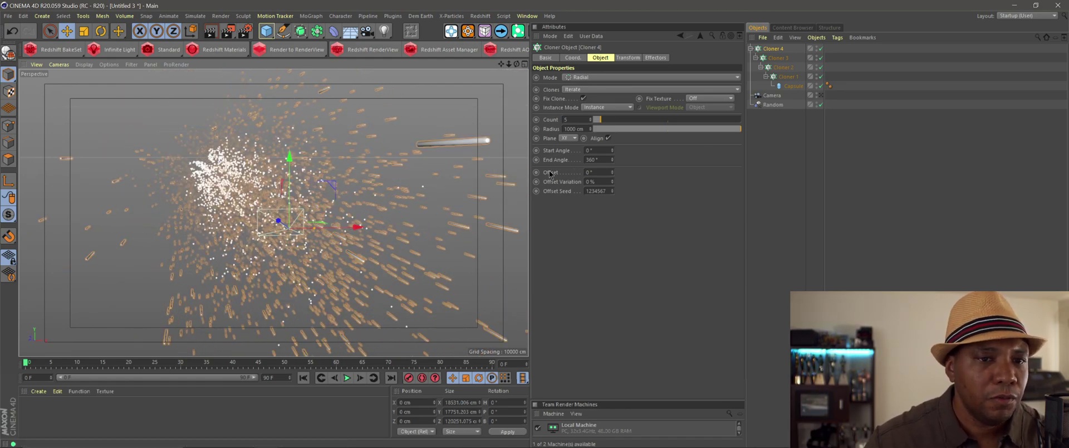
Set Cloner 4's radial offset to 67° and view the scene through the camera.
click(590, 172)
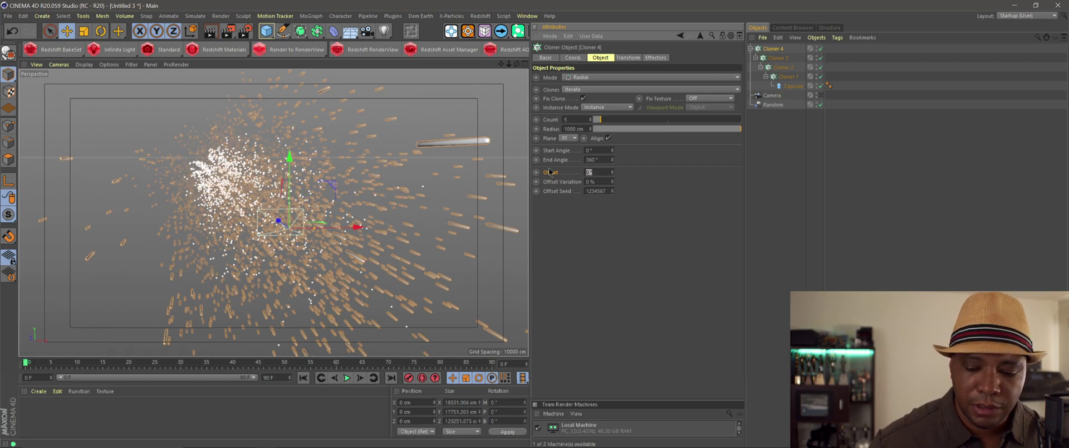
key(Return)
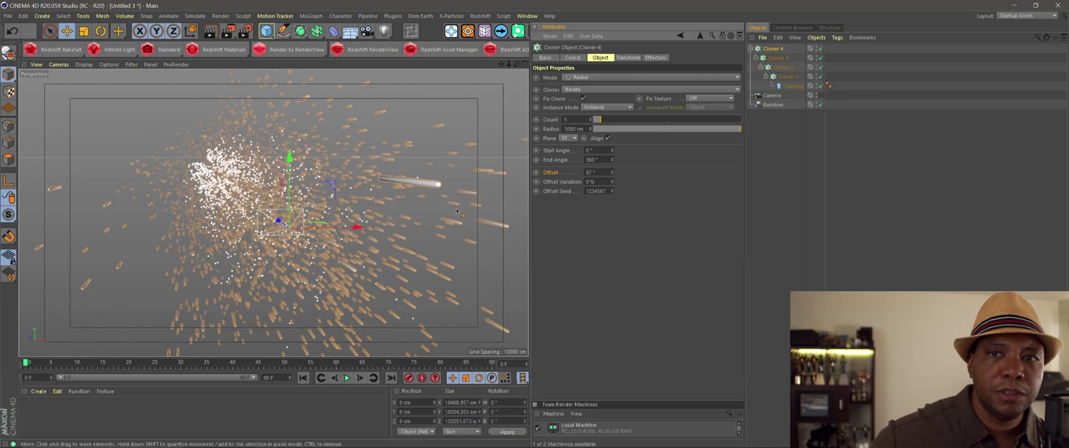
click(768, 97)
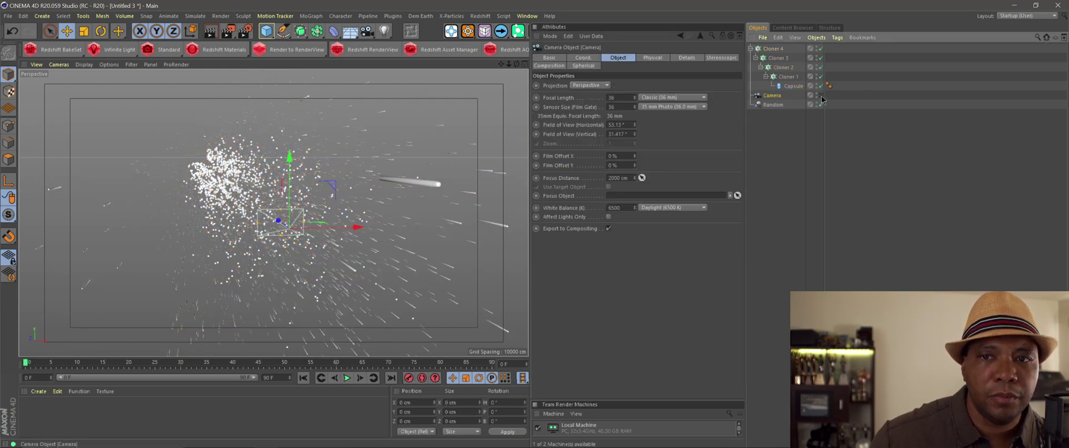
click(821, 96)
Try Cloner 4's offset at 0°, restore it to 67°, and set the offset variation to 127%.
click(773, 49)
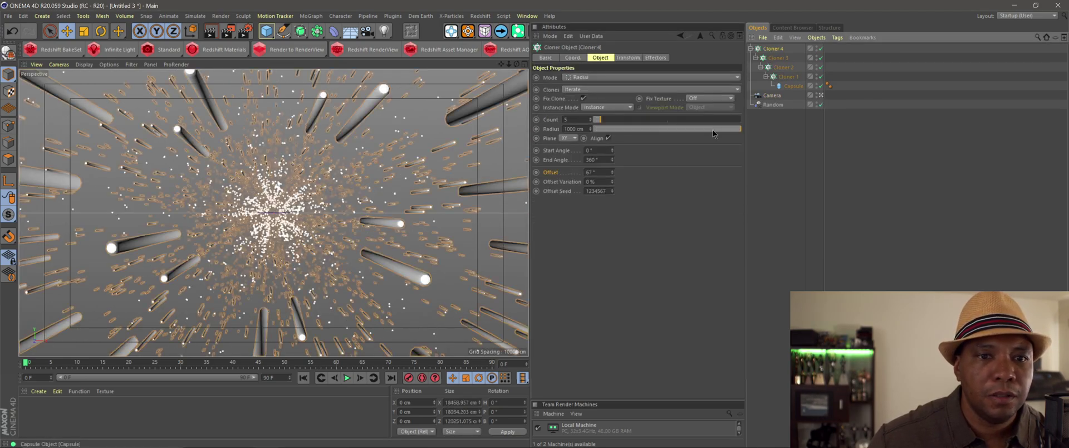
double_click(591, 172)
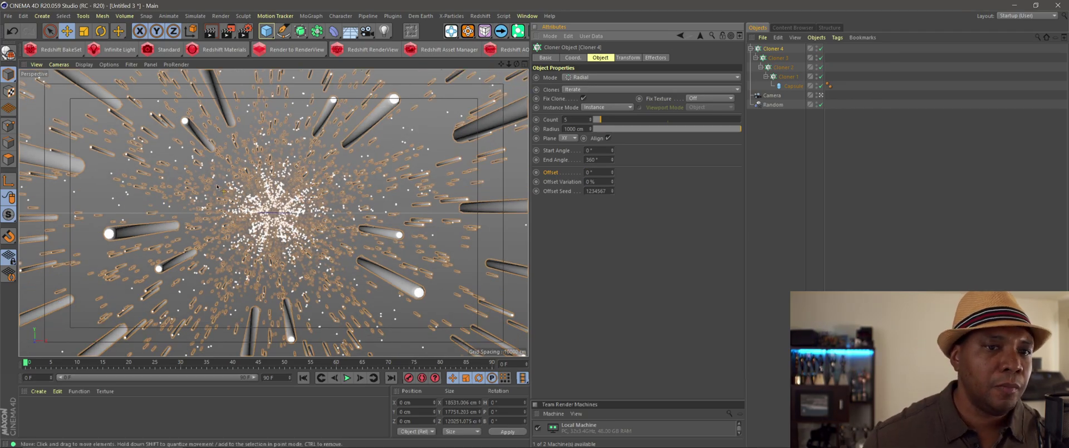
double_click(589, 172)
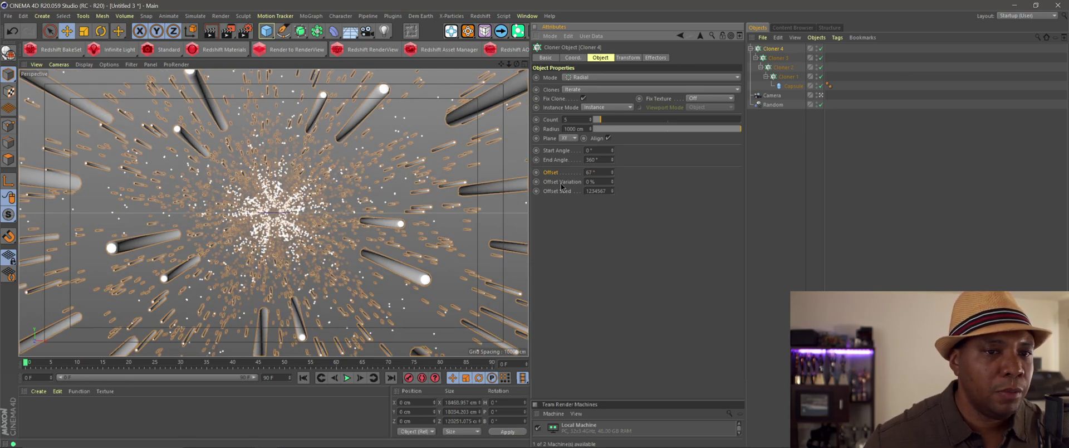
double_click(597, 181)
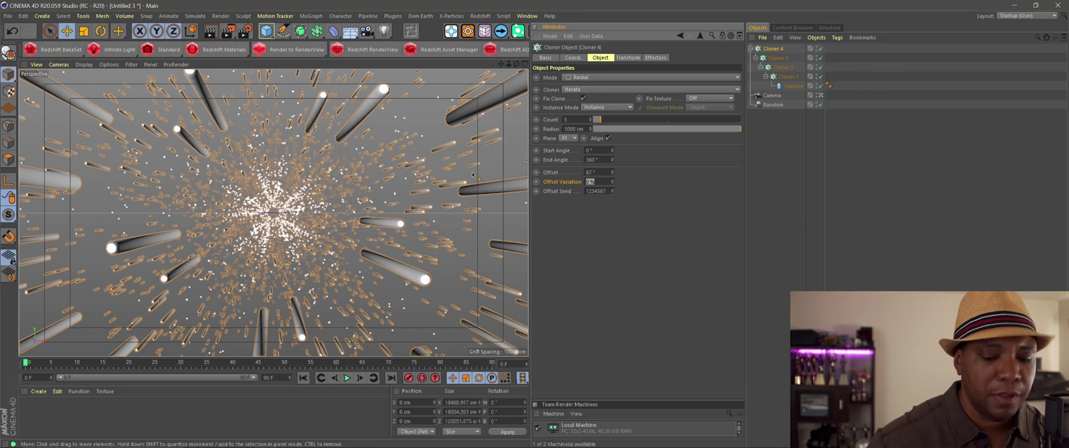
text(127)
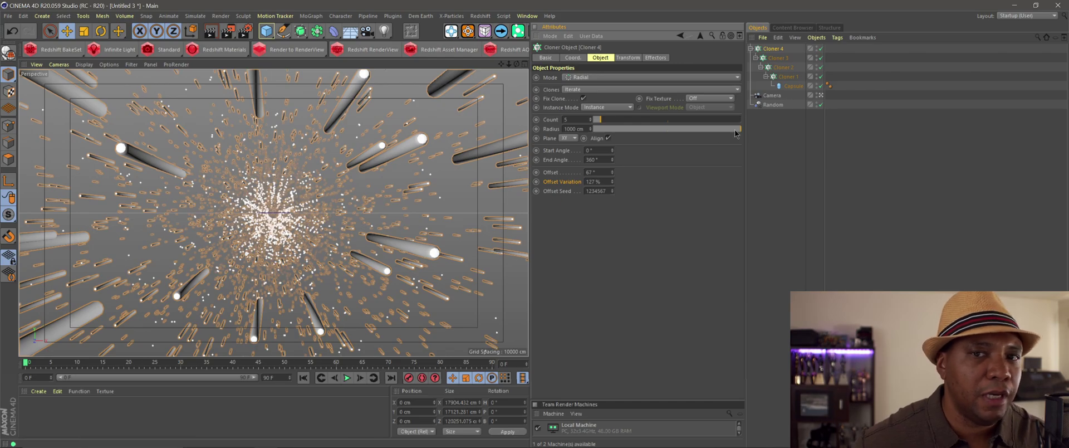
Thin the capsule inside the nested cloners by setting its radius to 1 cm.
click(790, 87)
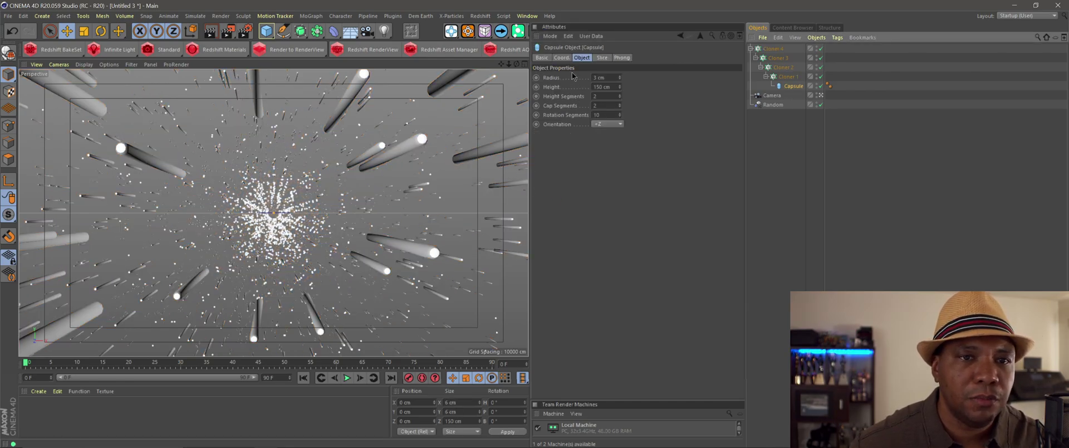
click(613, 76)
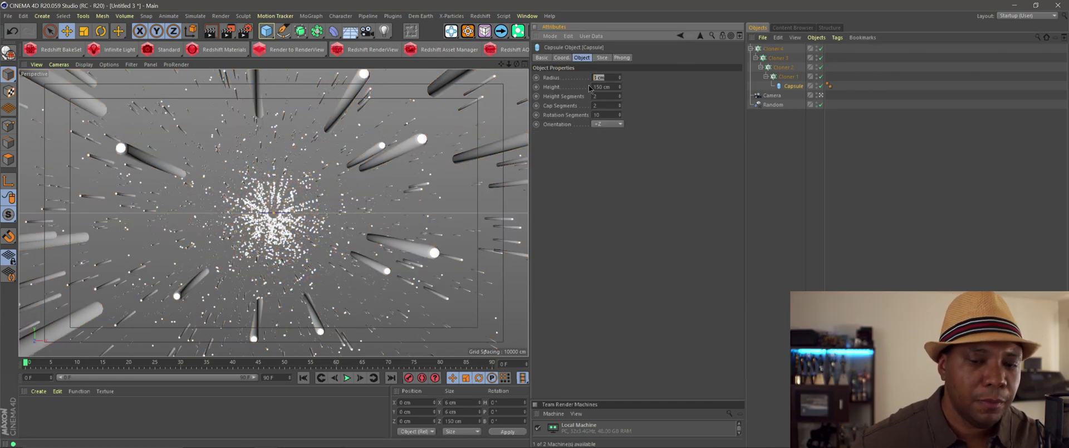
text(1)
key(Return)
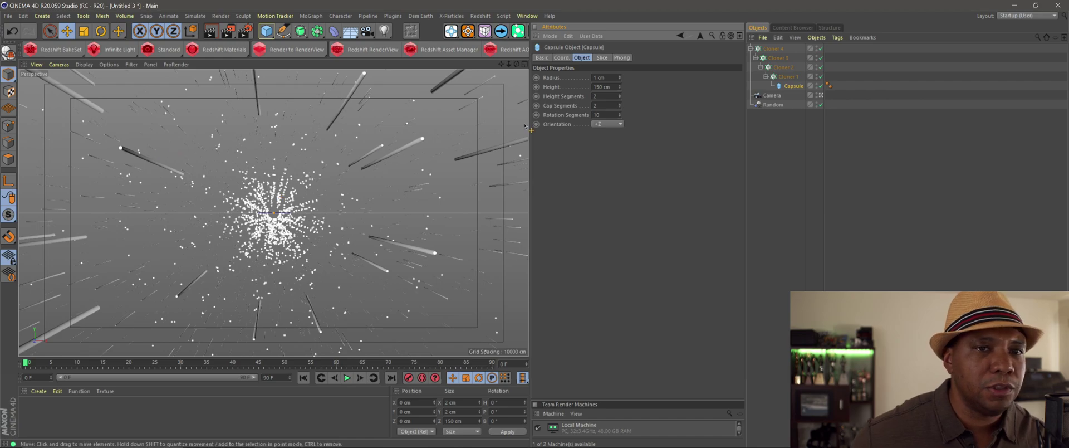
Thin the capsule further by trying a radius of 0.5 cm and settling on 0.3 cm.
click(606, 78)
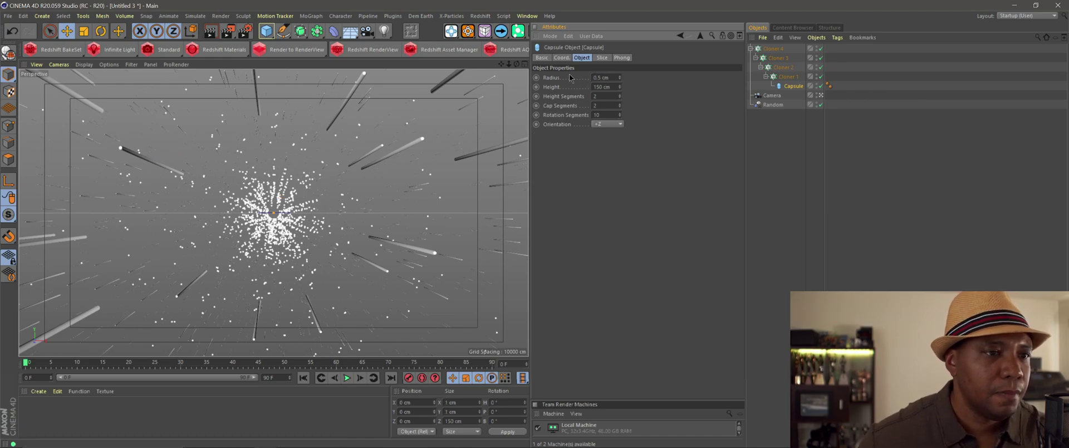
click(613, 78)
text(0.3)
key(Return)
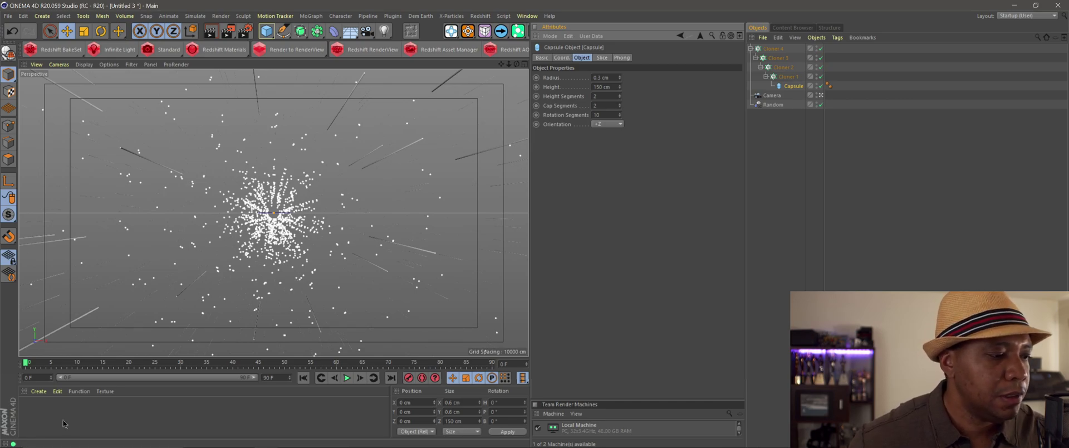
Create a new material with only the white Luminance channel enabled, turning off Color and Reflectance.
double_click(63, 423)
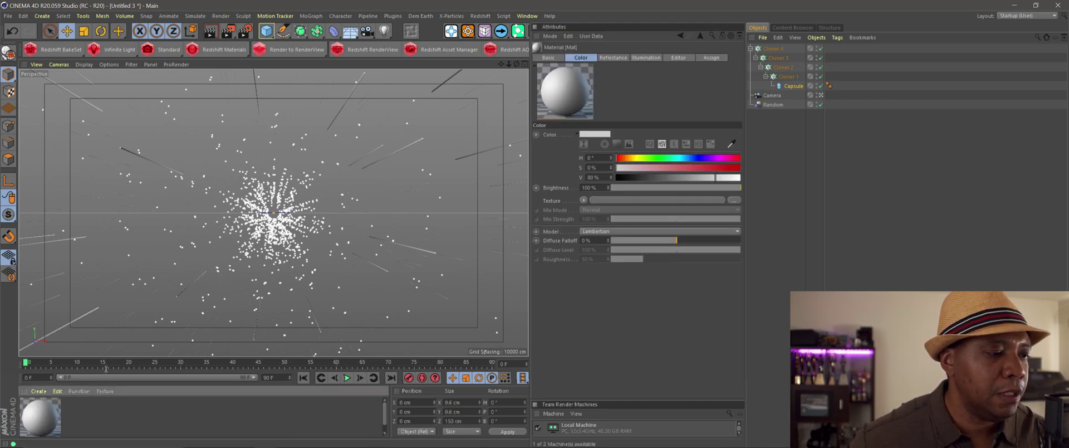
double_click(55, 376)
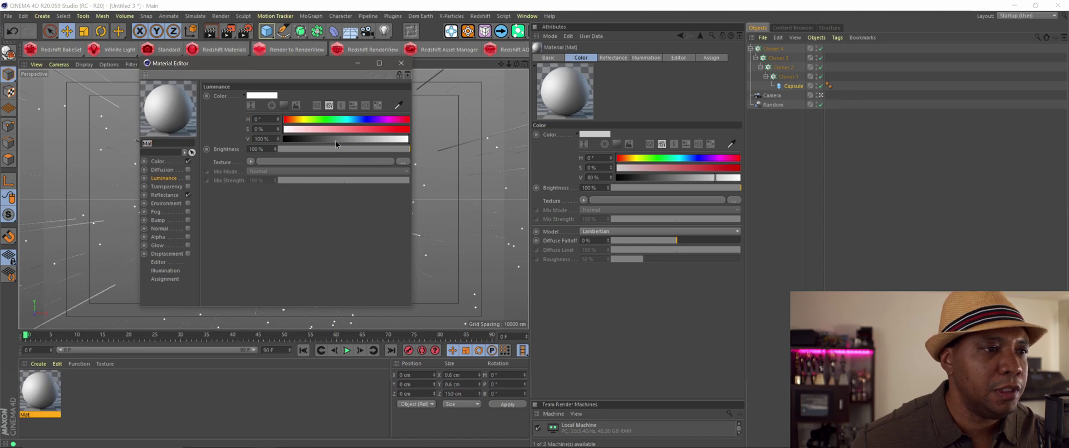
drag(251, 63, 306, 46)
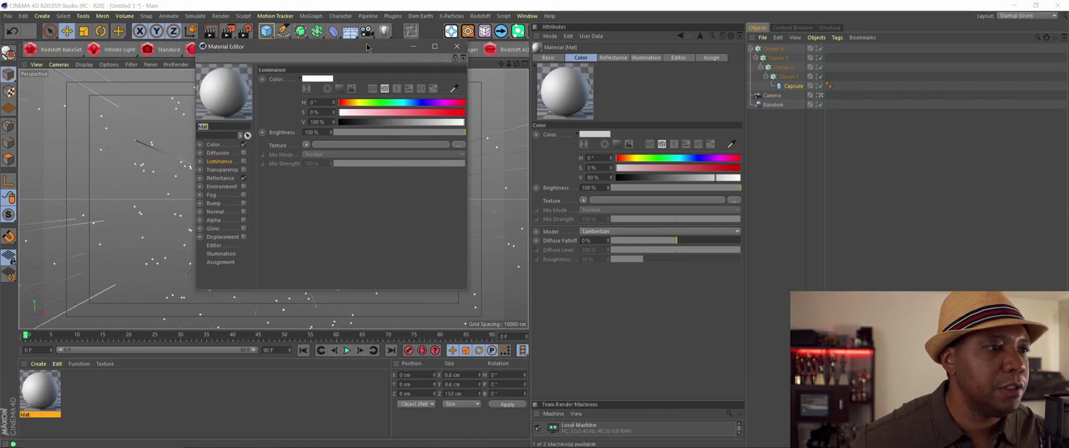
click(243, 161)
click(243, 177)
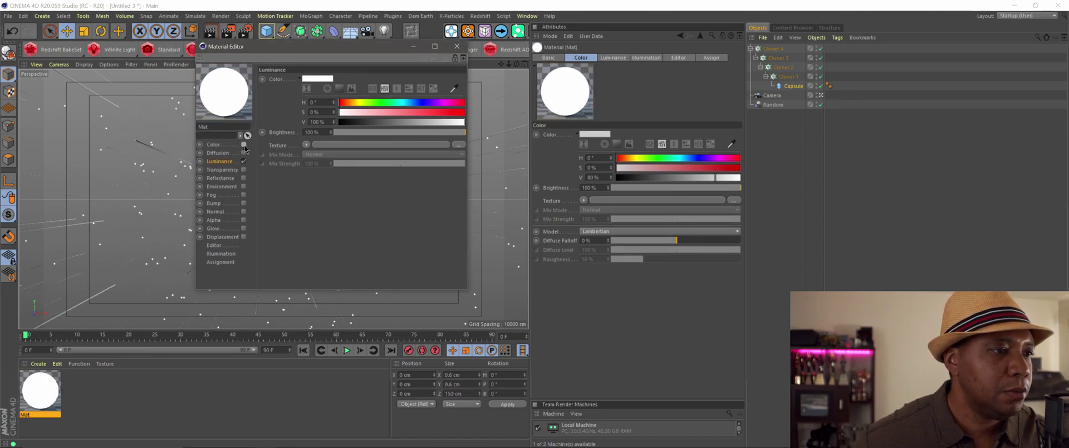
click(244, 144)
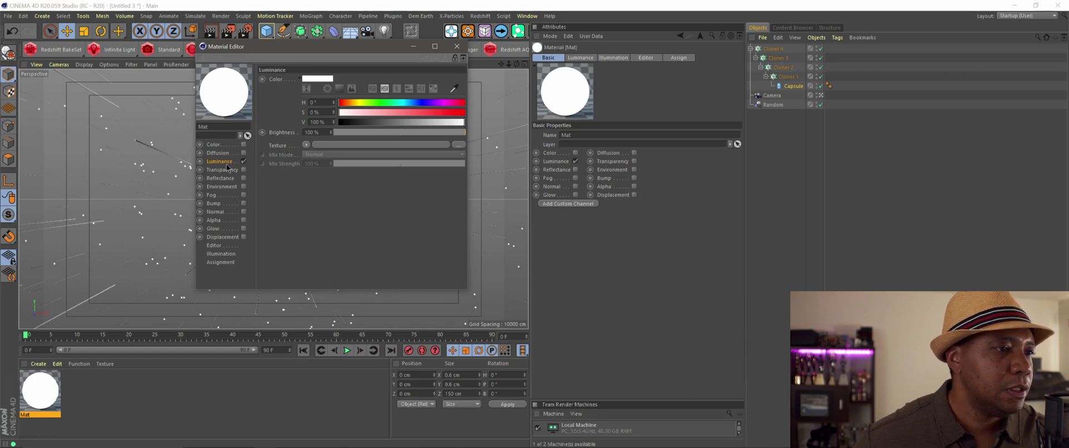
Apply the white luminance material to the Capsule and move the Camera below Random in the object hierarchy.
click(457, 46)
drag(215, 401, 793, 85)
click(771, 96)
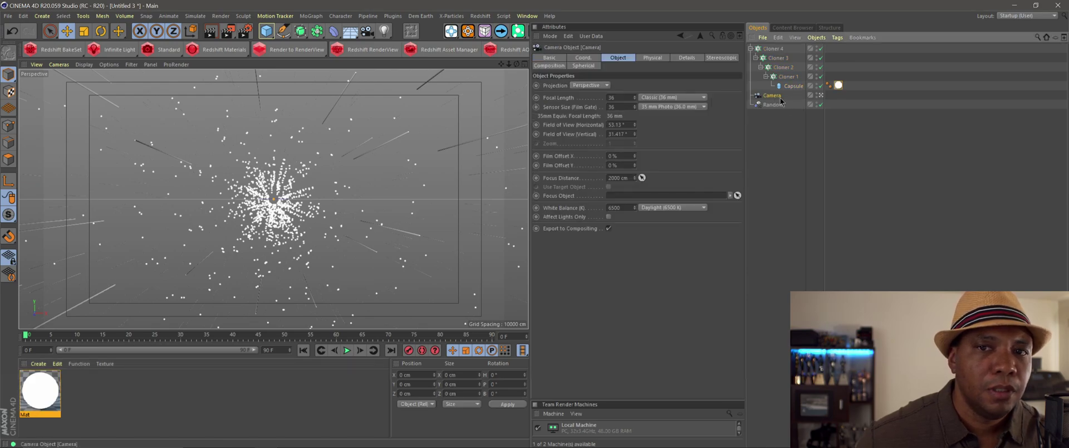
drag(775, 116, 774, 116)
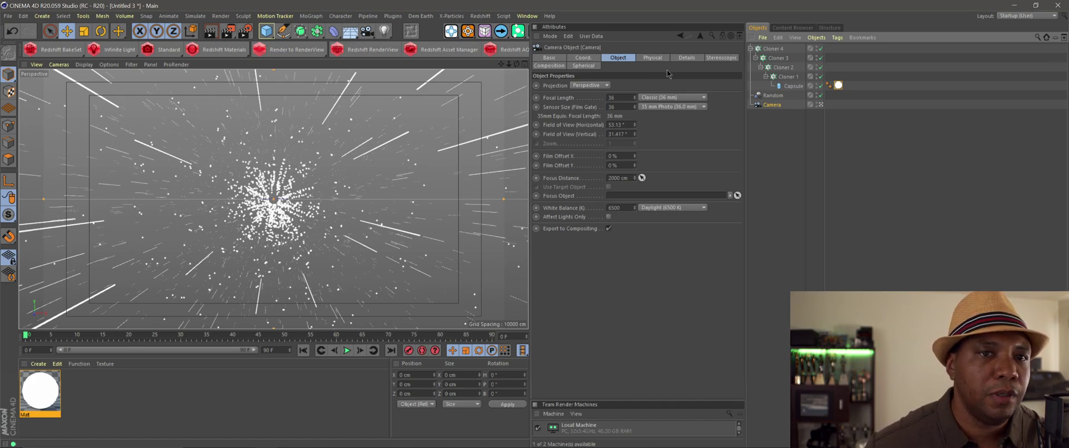
Enable the camera's Spherical option with Equirectangular FOV and Lat-Long mapping, and render the view to check it.
click(583, 65)
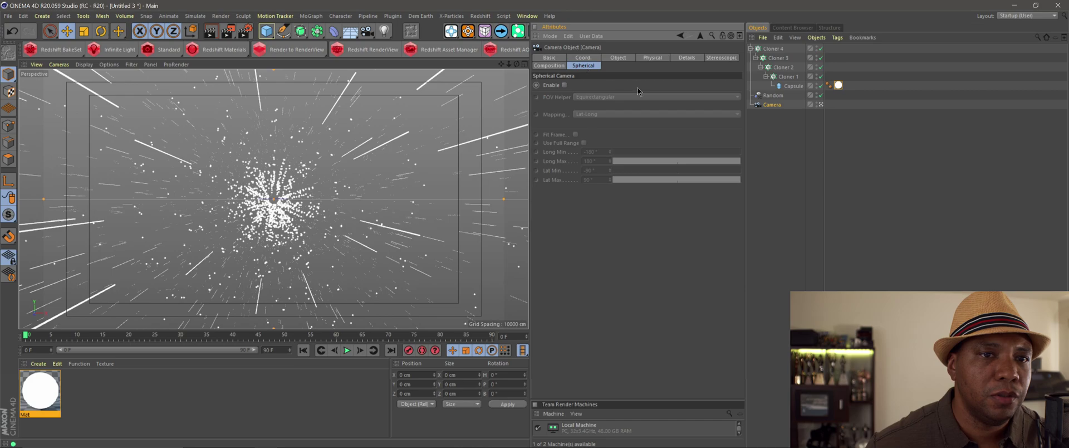
click(564, 85)
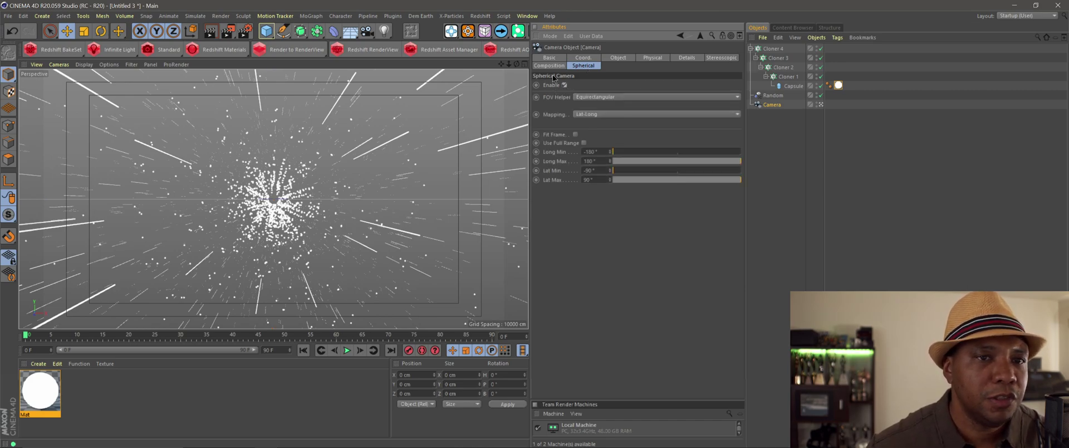
click(210, 32)
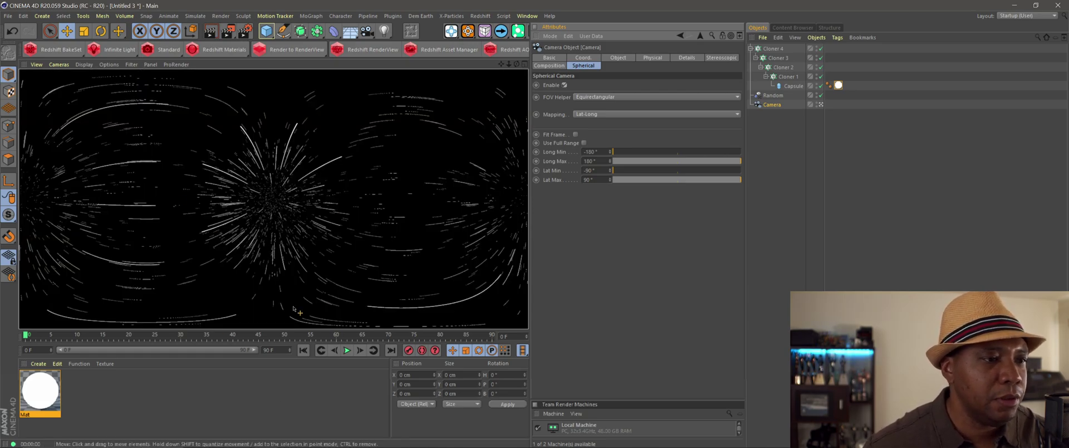
Show all four viewports and open the camera's coordinate settings.
click(773, 107)
click(525, 64)
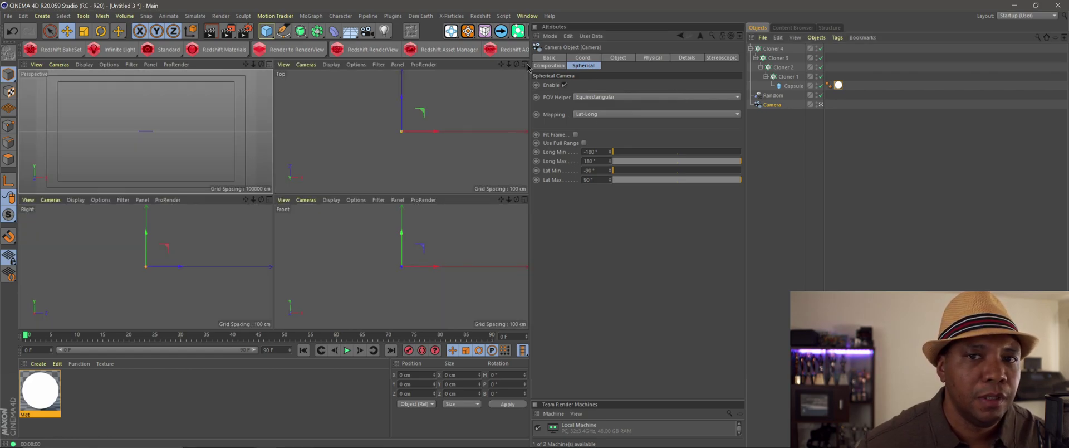
click(593, 58)
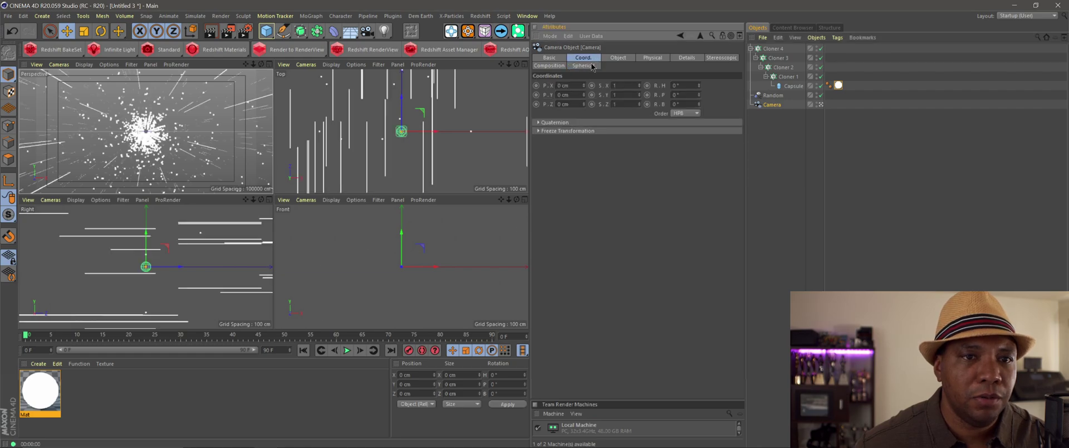
Set the animation length to 150 frames, extend the visible timeline range to 0–150, and return to frame 0.
click(29, 349)
text(15)
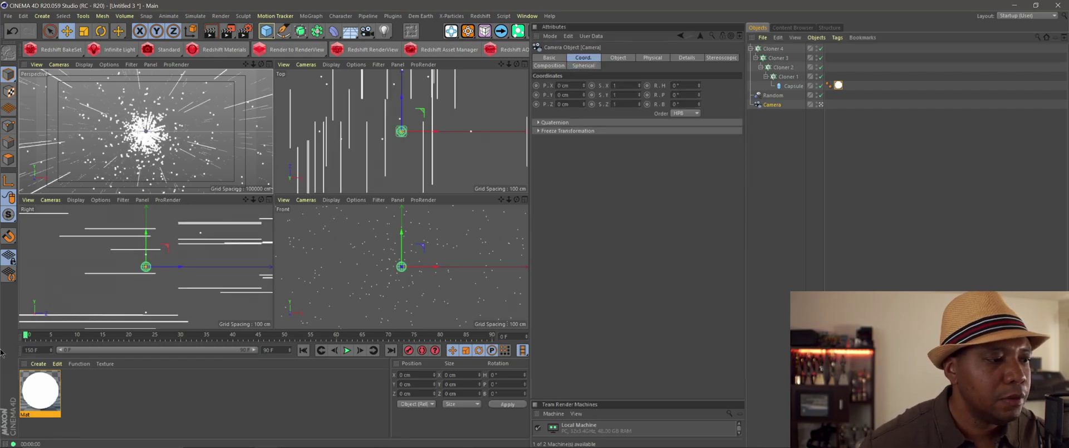
text(0)
key(Return)
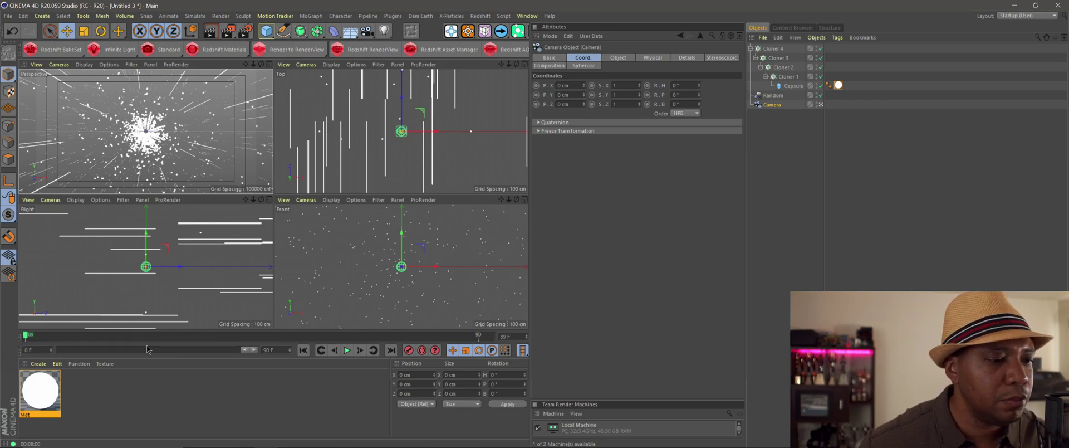
click(185, 350)
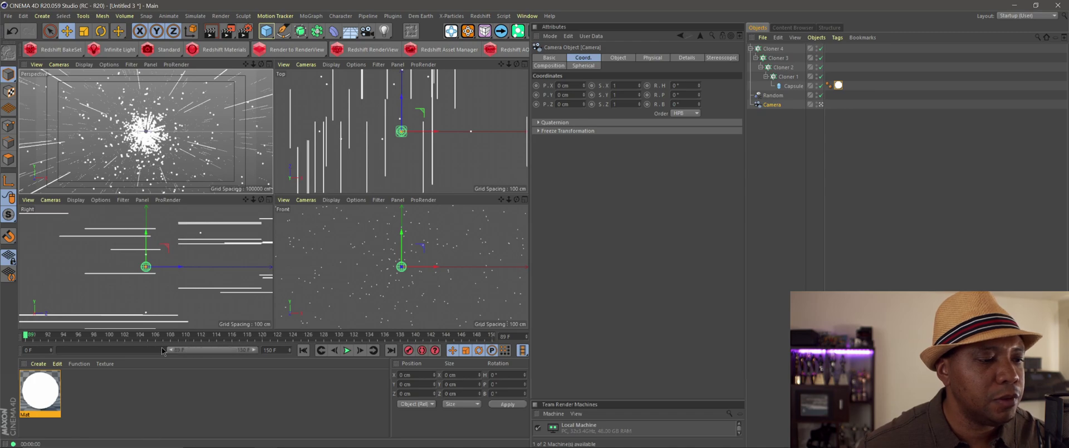
drag(169, 350, 93, 350)
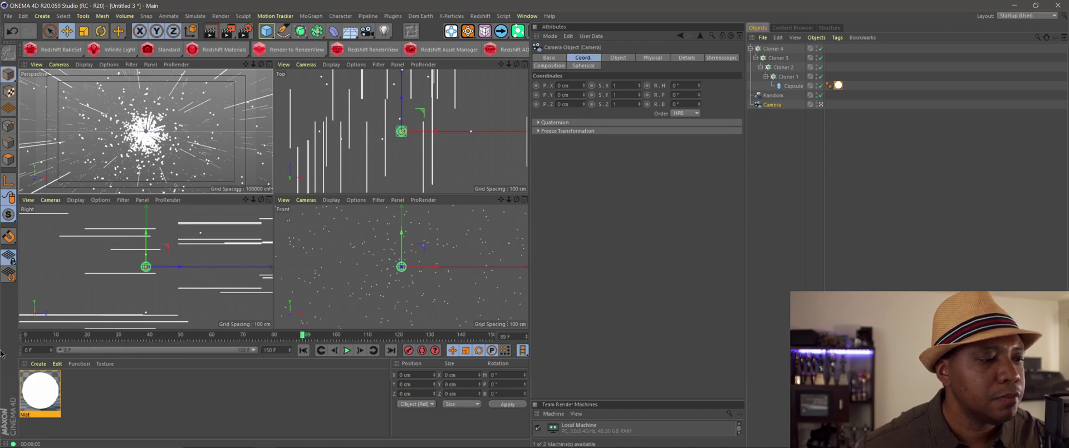
click(304, 350)
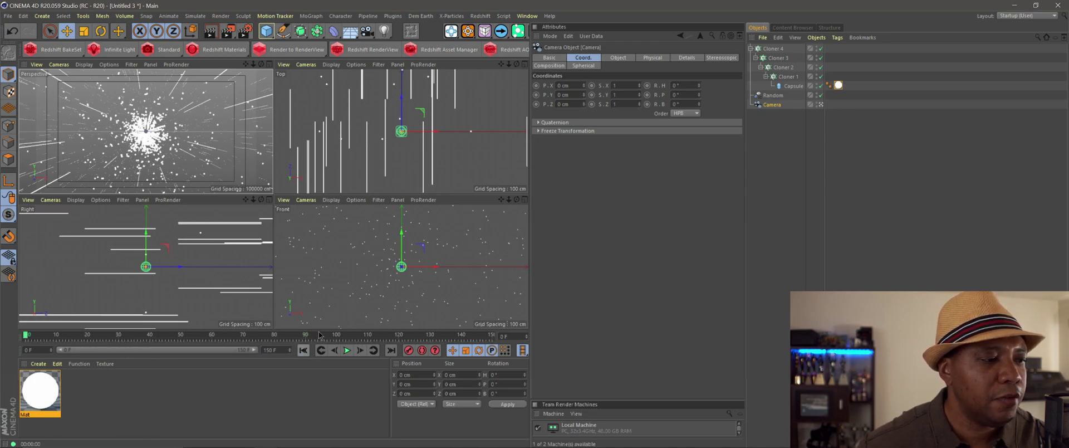
Keyframe the camera's Z position at 0 cm on frame 0 and at 6000 cm on frame 150.
click(537, 104)
click(391, 349)
click(569, 103)
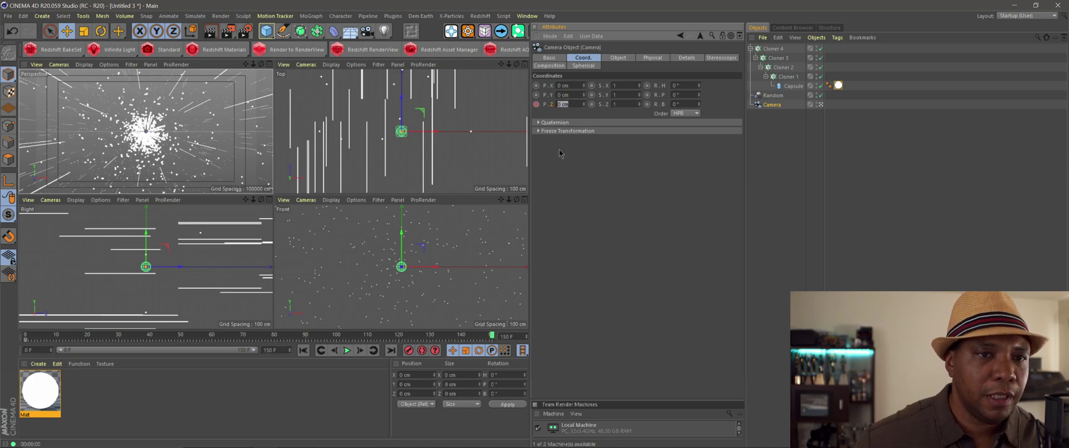
text(60)
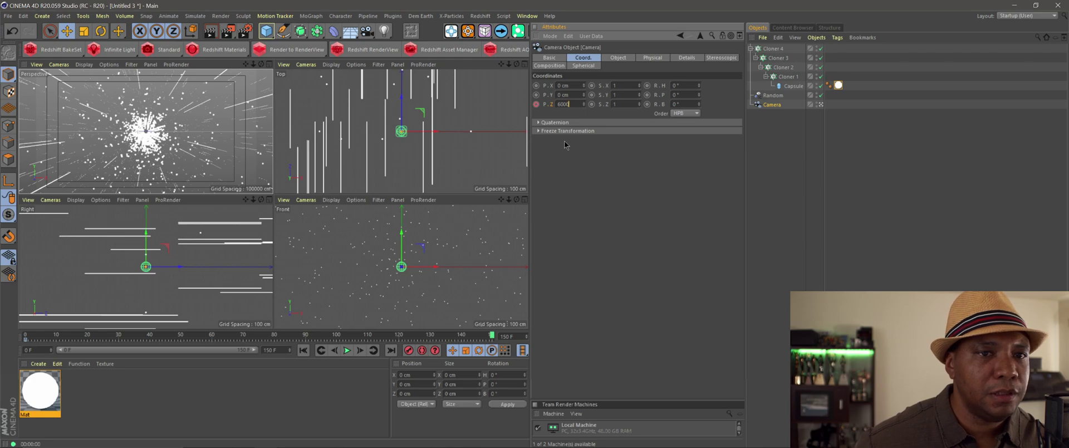
text(00)
key(Return)
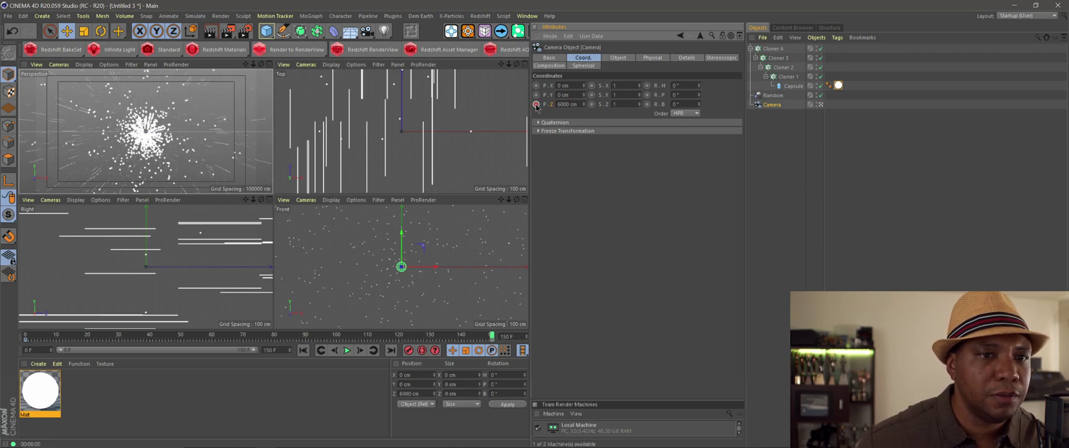
Maximize the perspective view and scrub the timeline to preview the camera's flight through the stars.
click(267, 65)
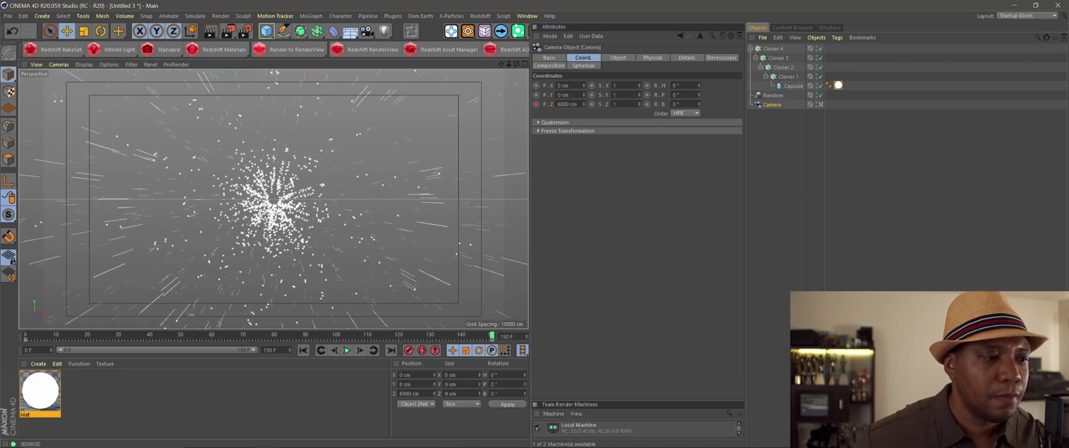
drag(39, 335, 596, 354)
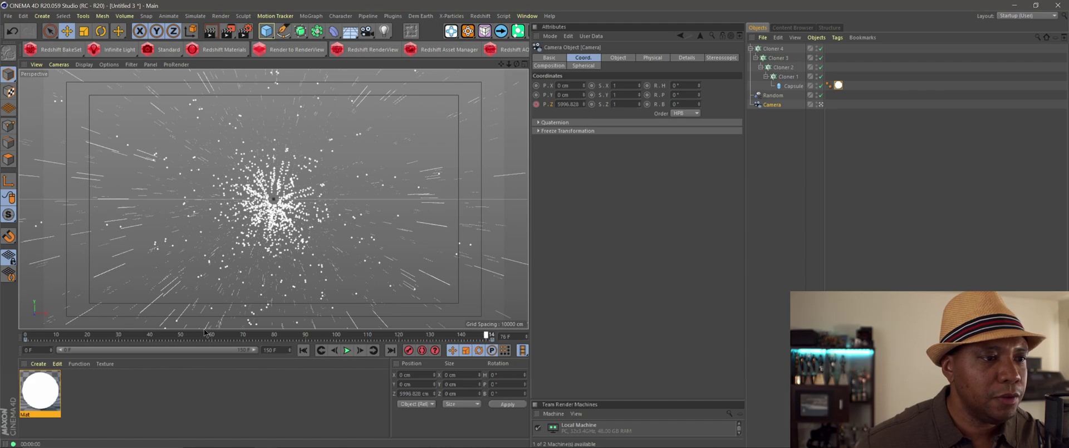
drag(491, 336, 93, 337)
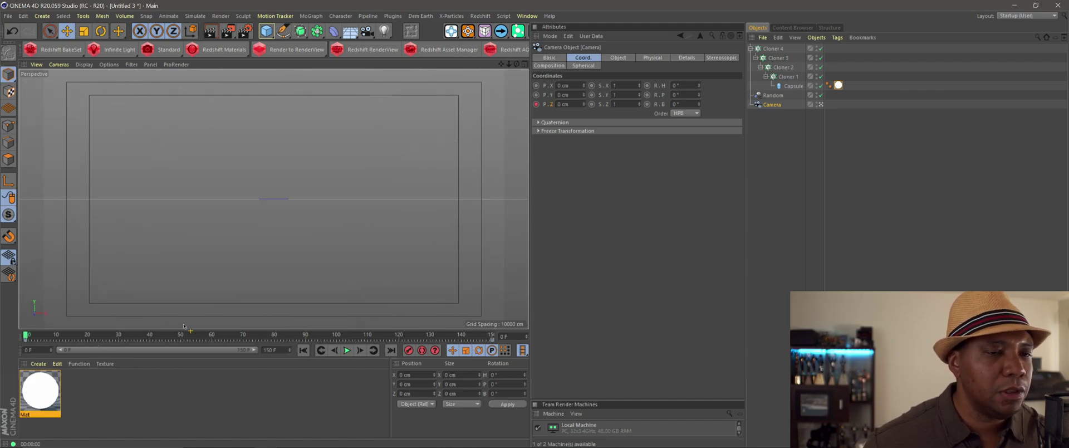
Set the Instance Mode of Cloner 4, Cloner 3, Cloner 2 and Cloner 1 to Render Instance.
click(775, 50)
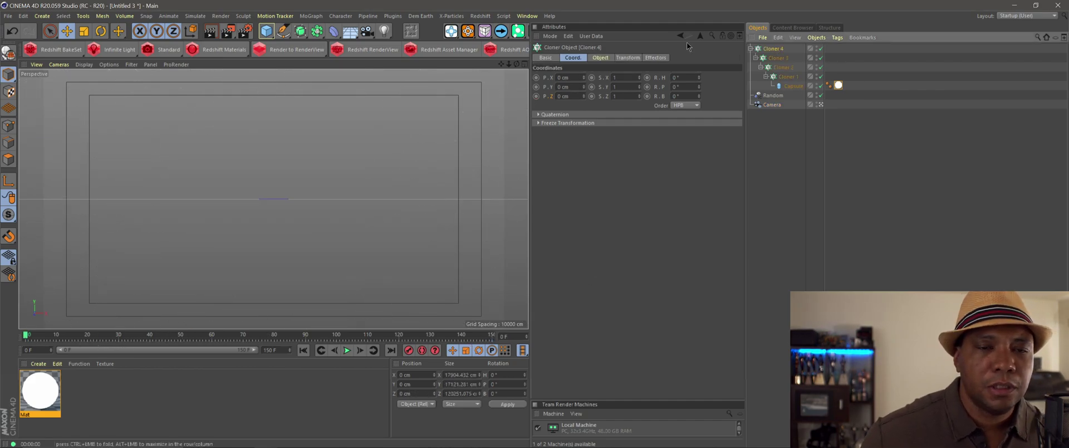
click(601, 58)
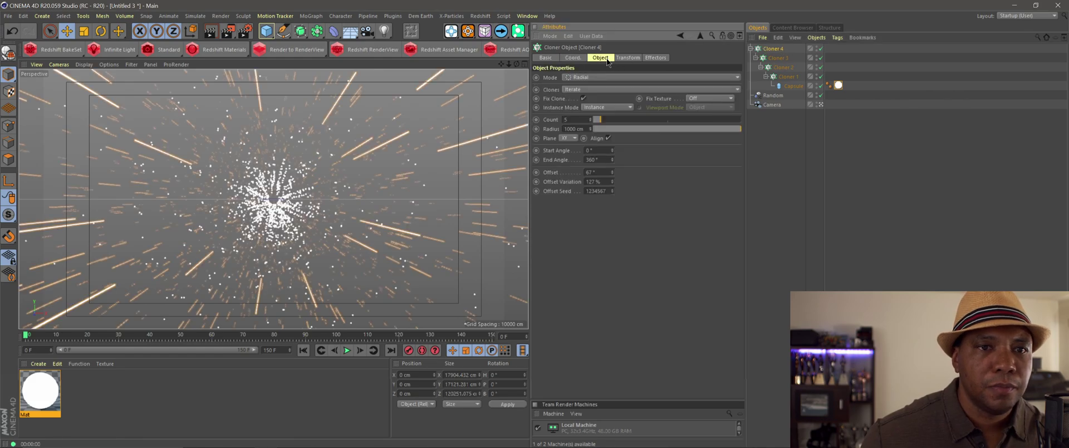
click(605, 107)
click(616, 126)
click(778, 58)
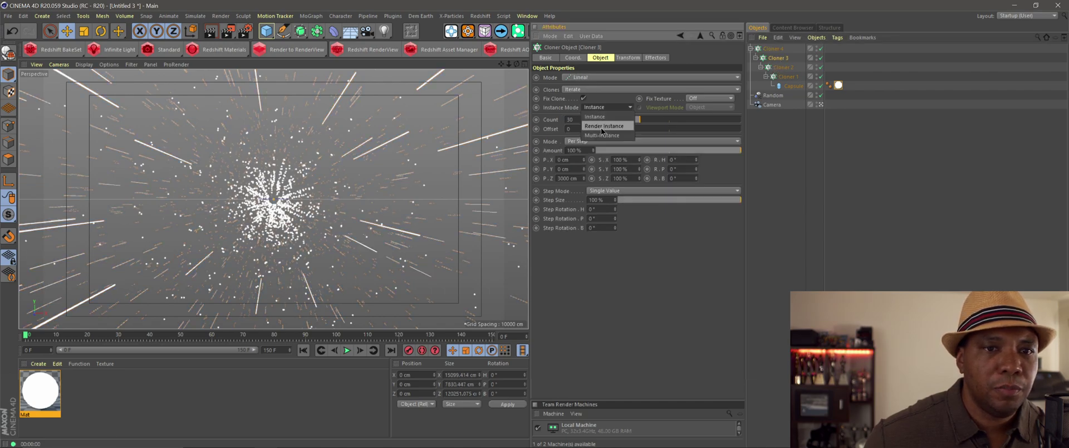
click(784, 67)
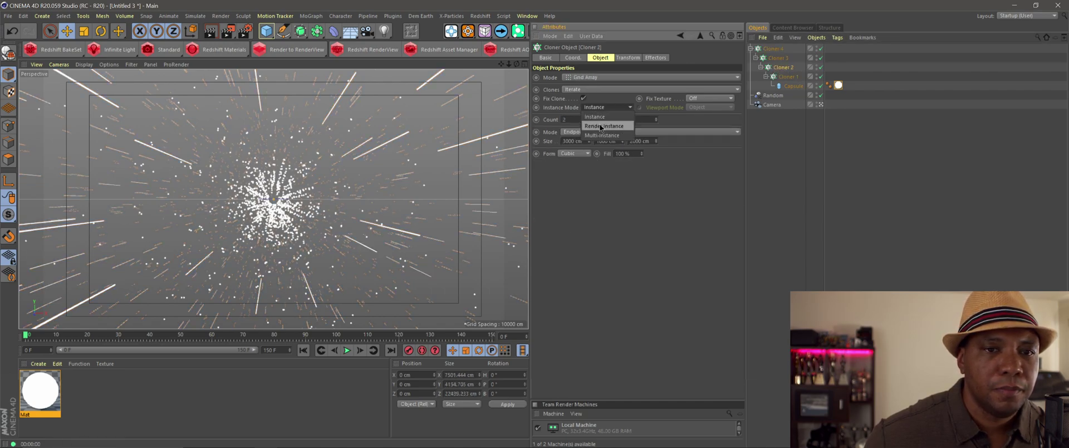
click(785, 77)
click(604, 108)
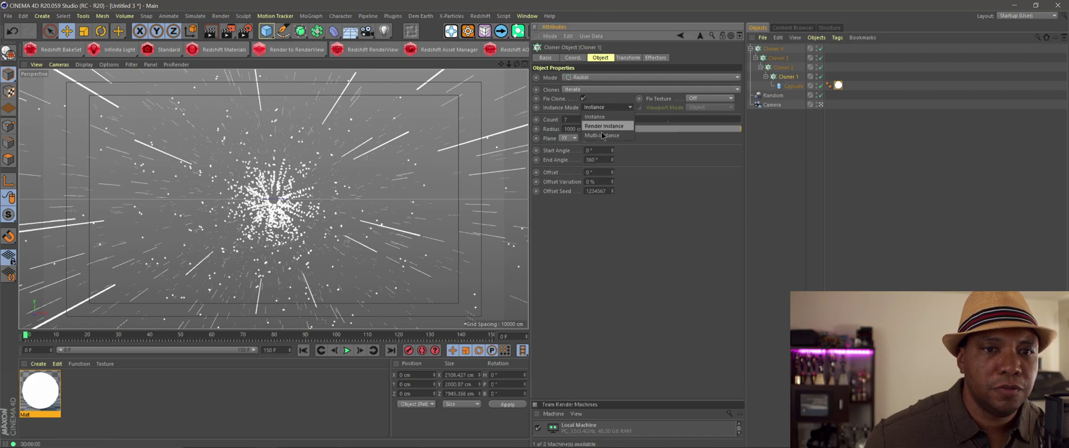
click(615, 127)
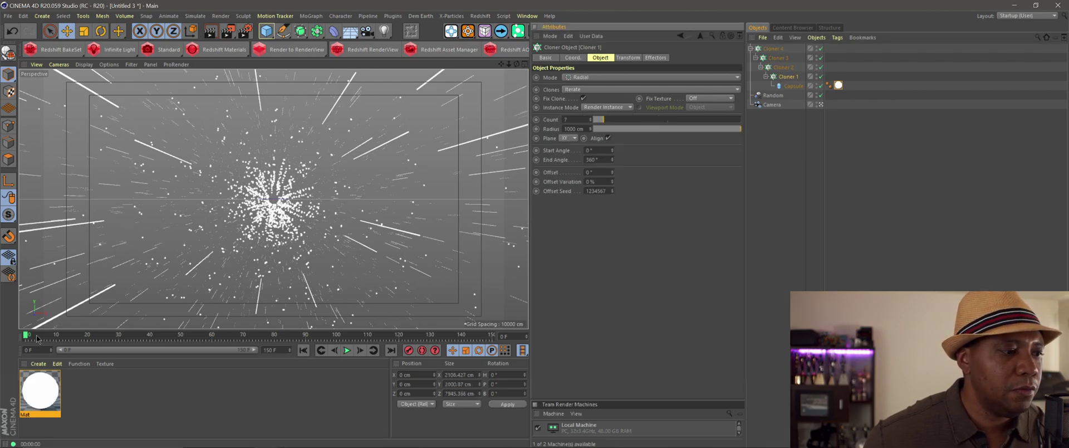
Scrub through the animation, return to frame 0, and render the view to check the spherical result.
drag(54, 339, 609, 336)
key(shift+f)
click(210, 30)
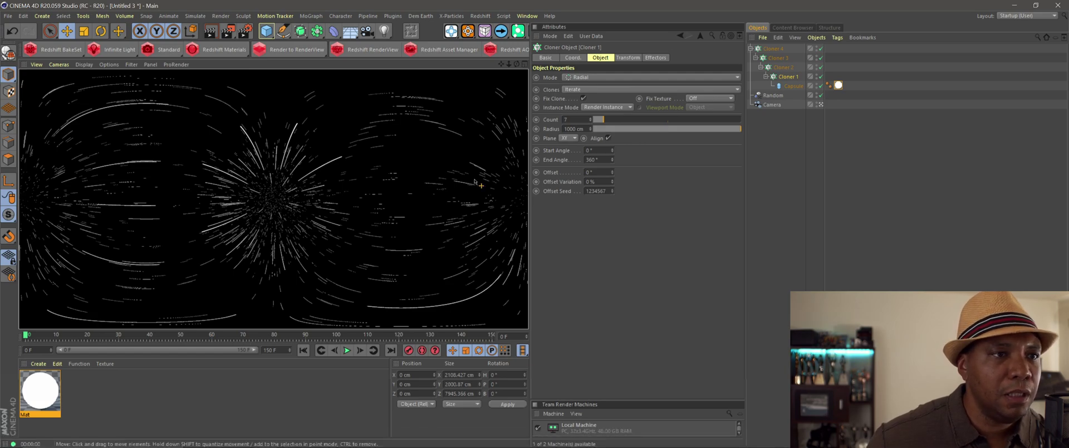
Set the render output size to 4096 x 2048 pixels and render the active view again.
click(249, 36)
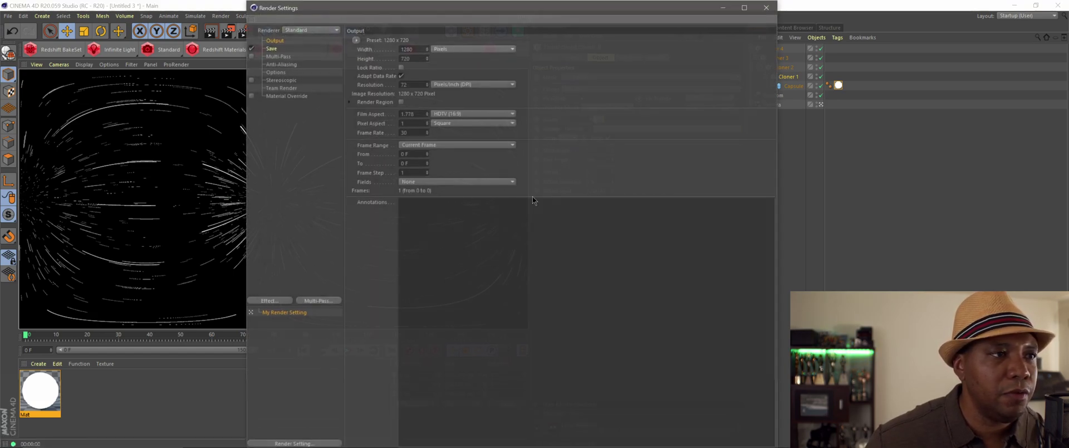
click(421, 48)
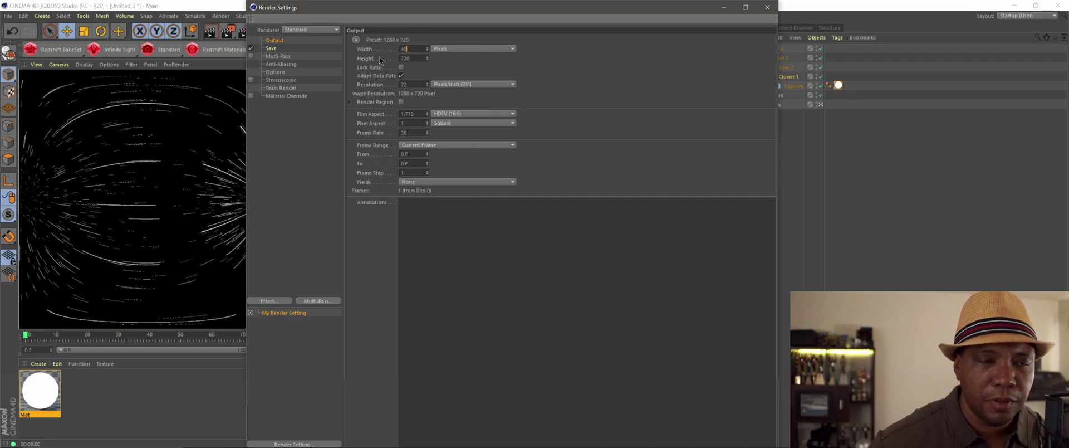
key(Tab)
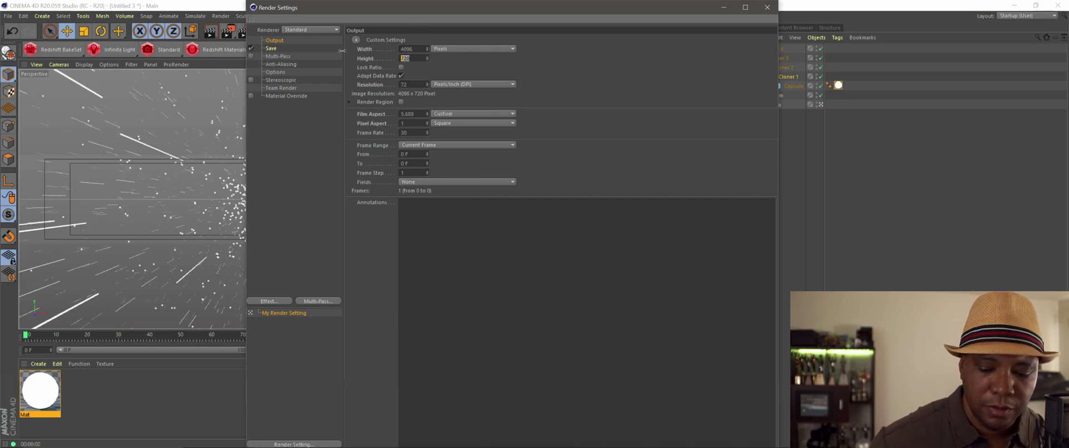
text(2048)
key(Return)
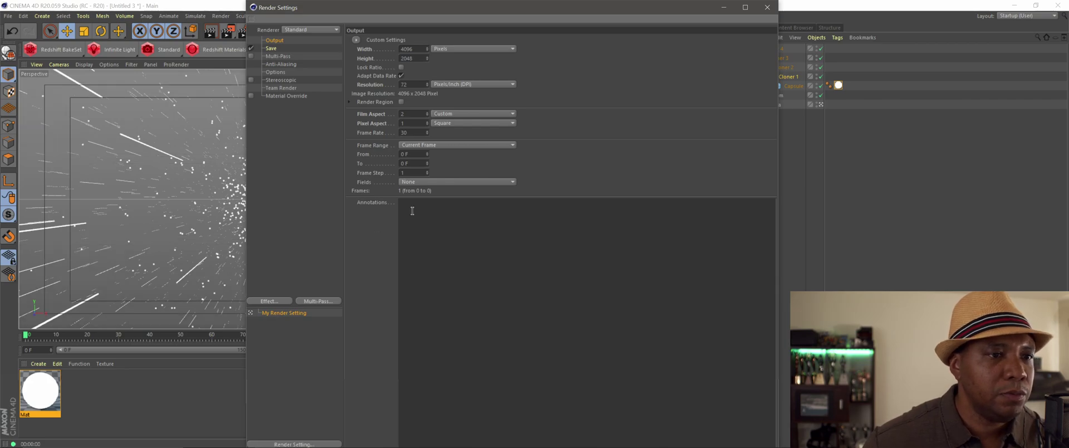
click(768, 8)
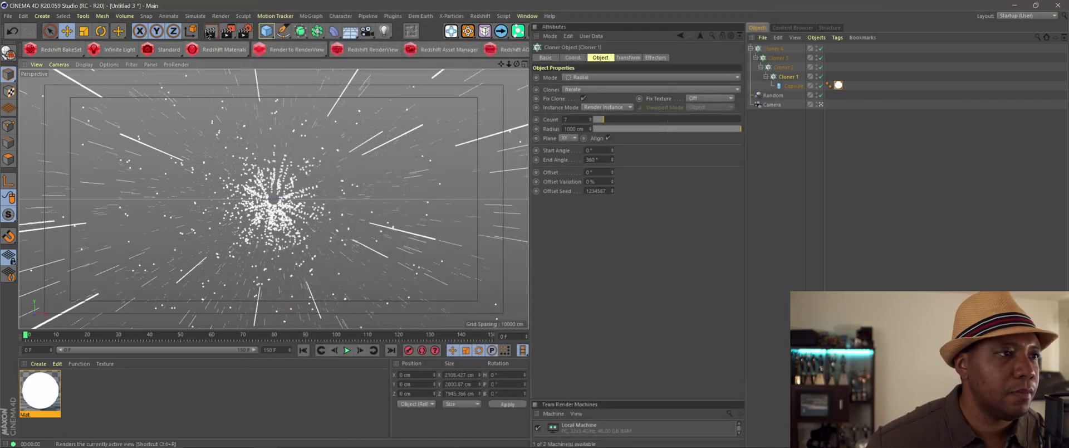
key(ctrl+r)
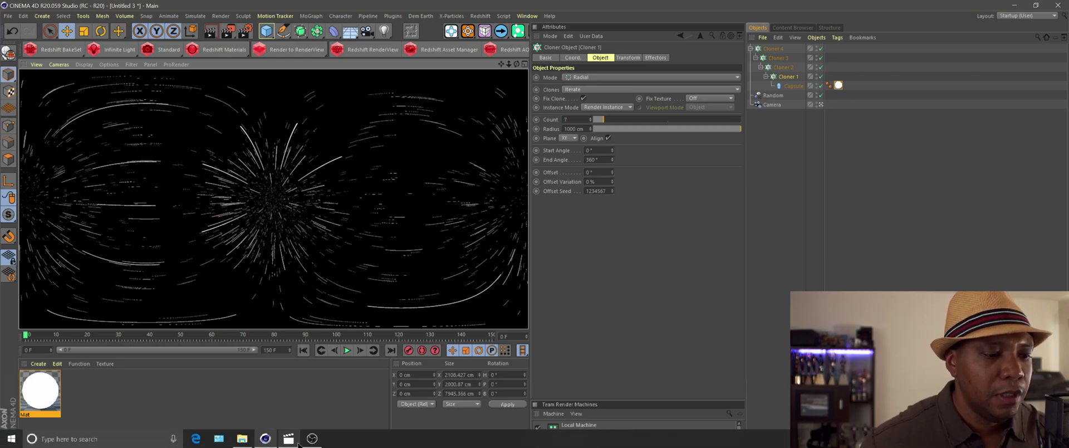
Switch to the video player to look around the rendered Stars 360_[0000-0150] clip in 360°, and close the player.
click(307, 440)
click(308, 440)
click(288, 439)
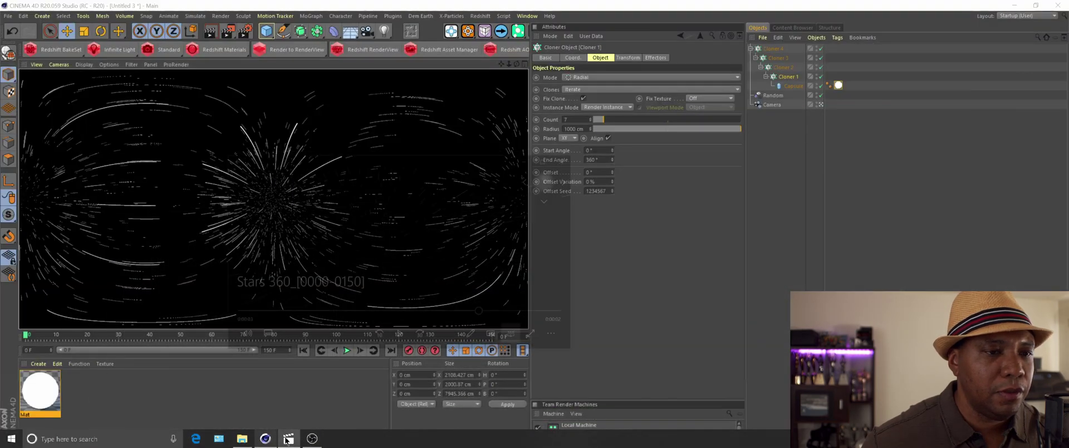
click(414, 298)
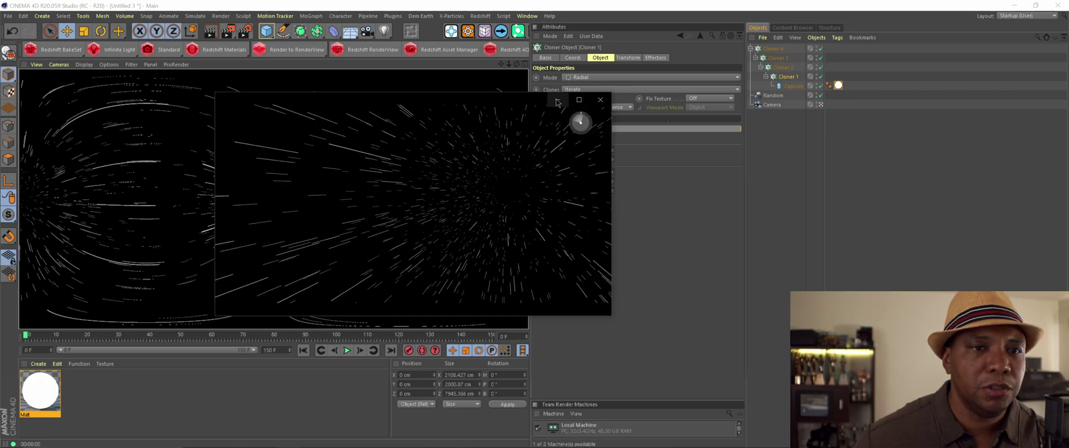
click(599, 100)
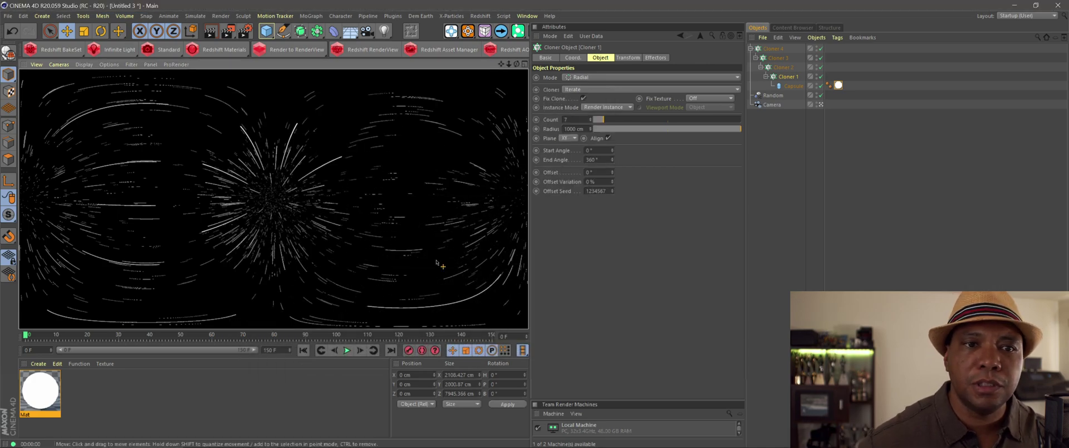